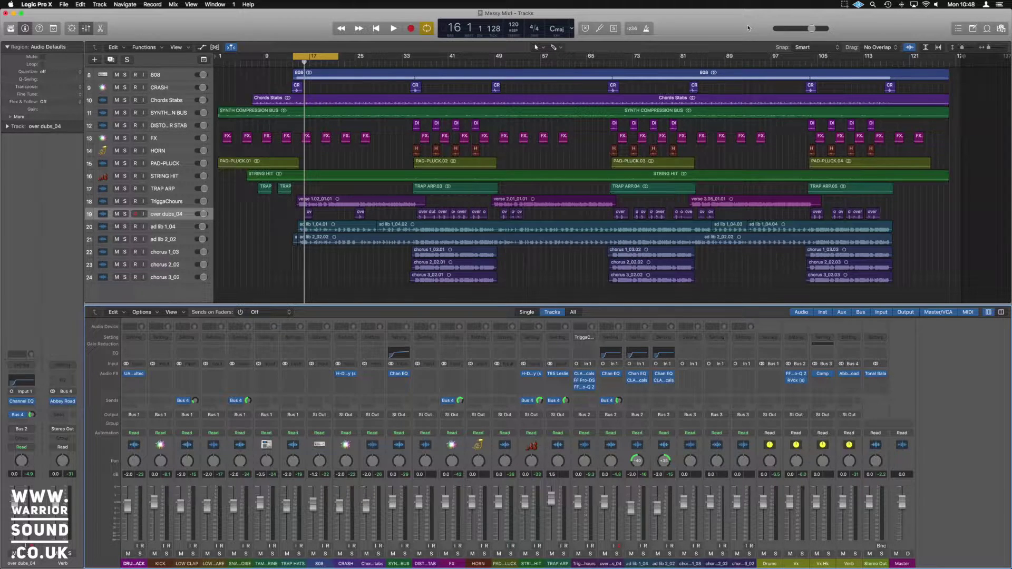
Step: Play the mix, then route the FX–TRAP ARP tracks to a new Insts bus
key(space)
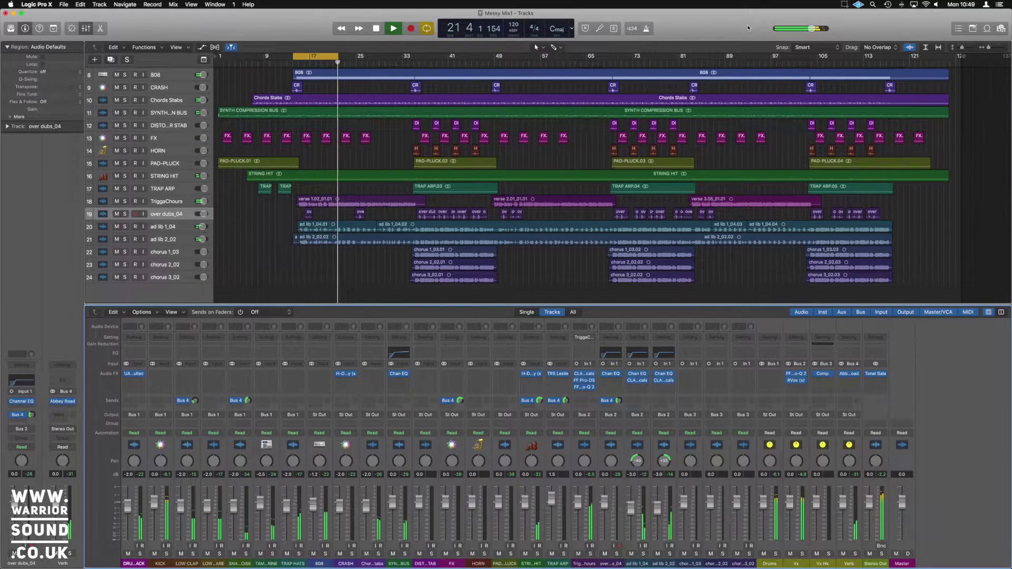
key(space)
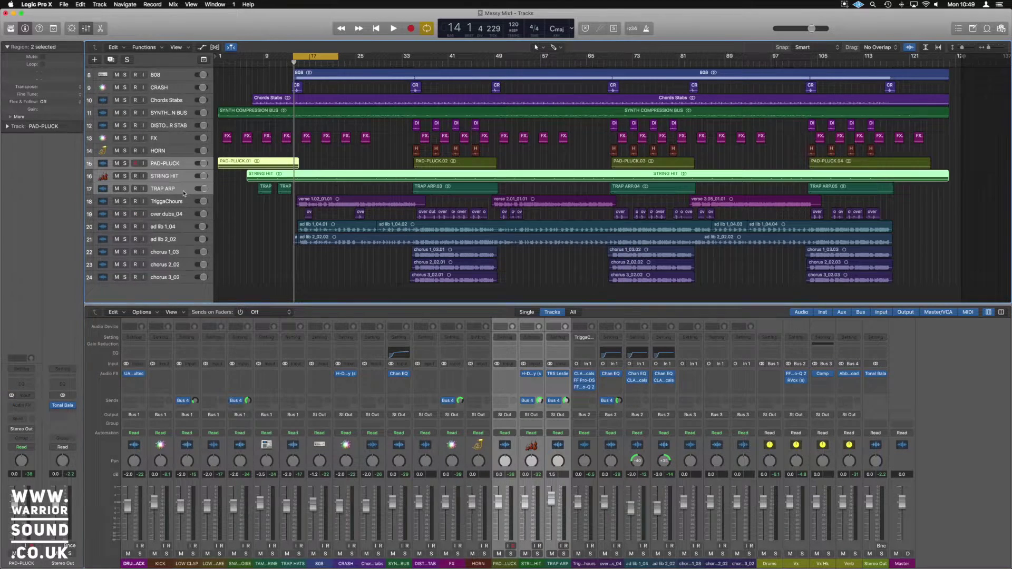
drag(557, 420, 451, 419)
click(451, 415)
key(Escape)
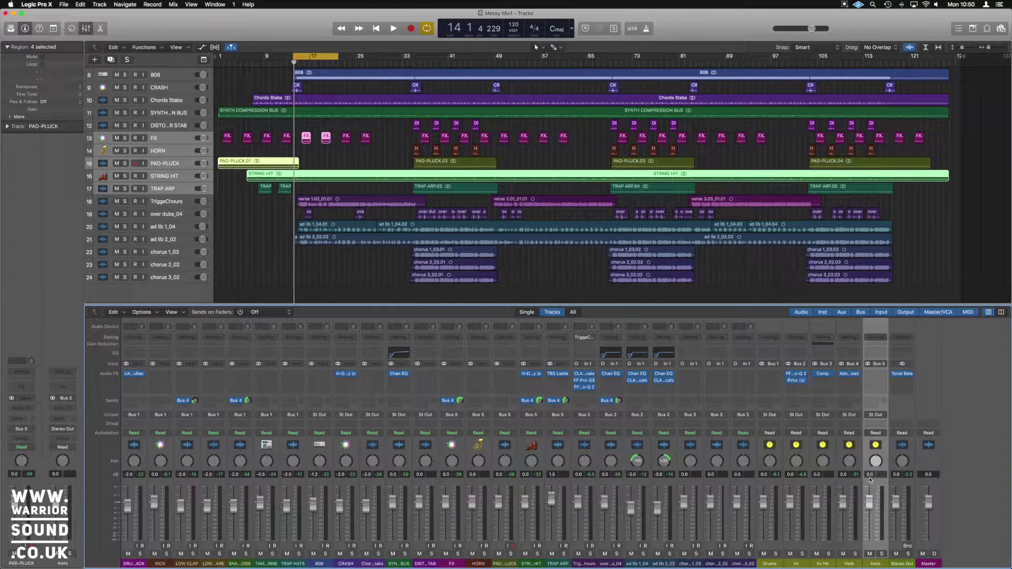
Step: Solo-check the Insts, Vx and Drums buses during playback
click(882, 555)
key(space)
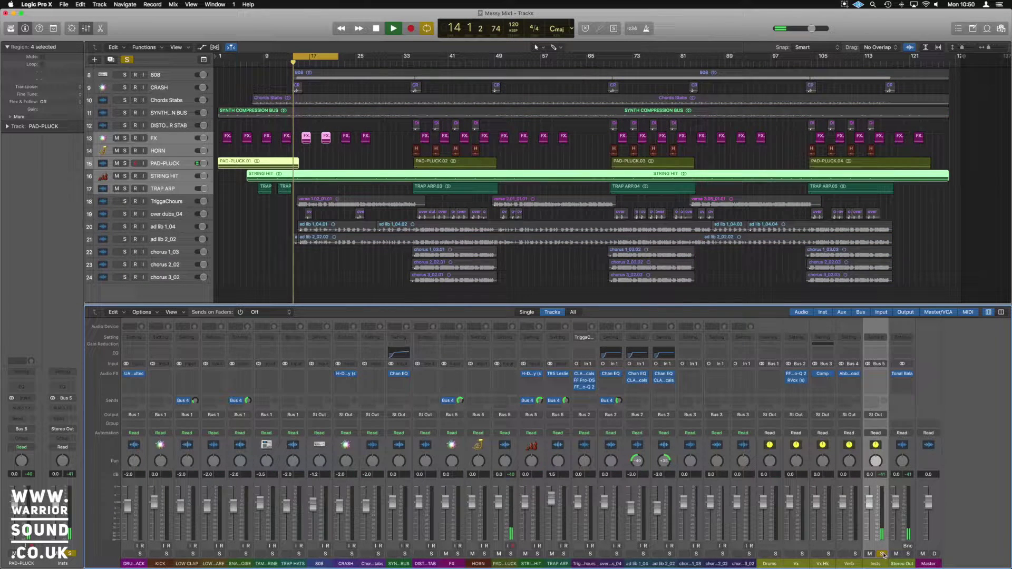
click(802, 553)
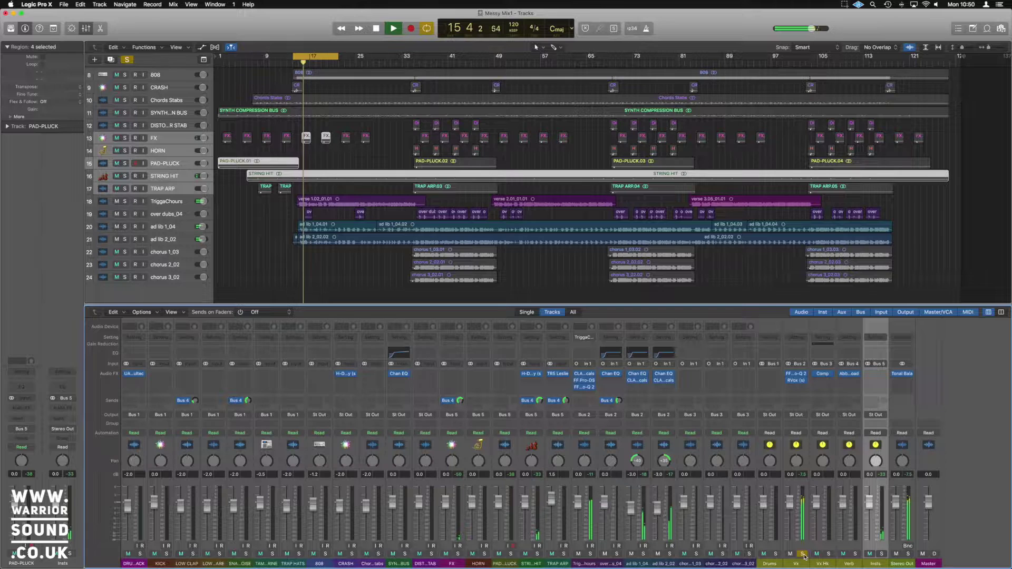
click(776, 554)
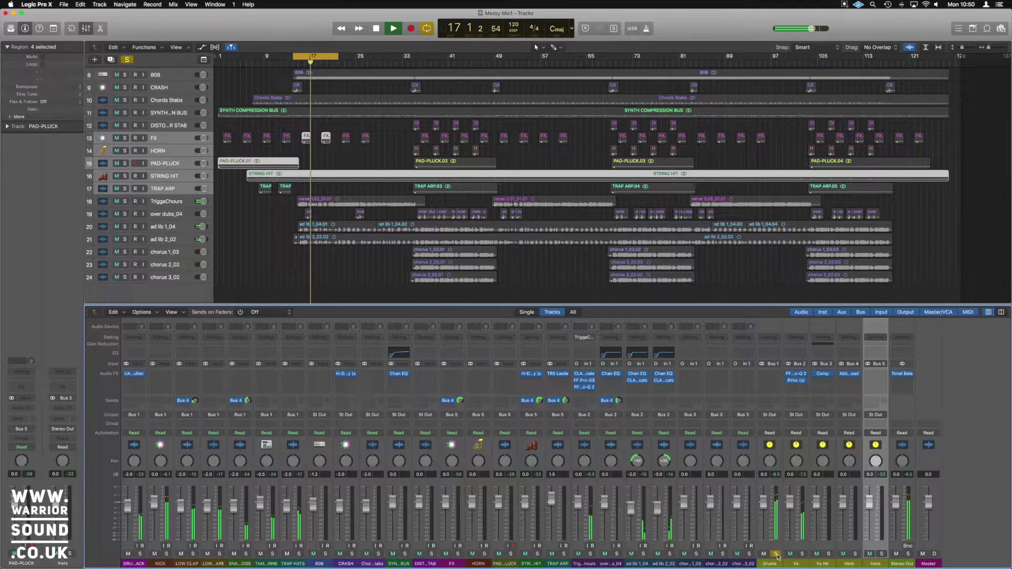
click(776, 554)
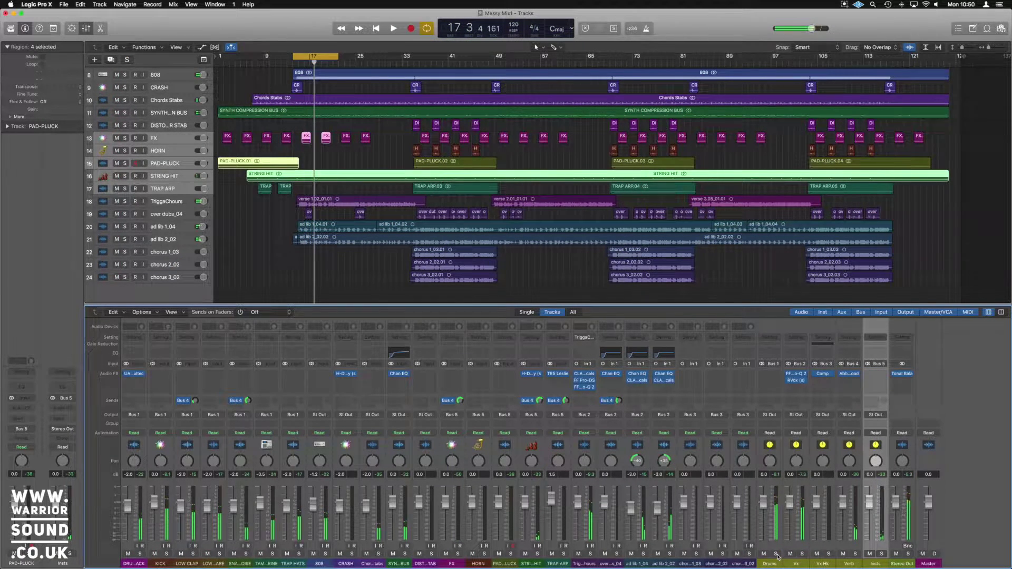
Step: Insert iZotope Neutron 3 on the Drums, Vx and Insts buses
click(767, 384)
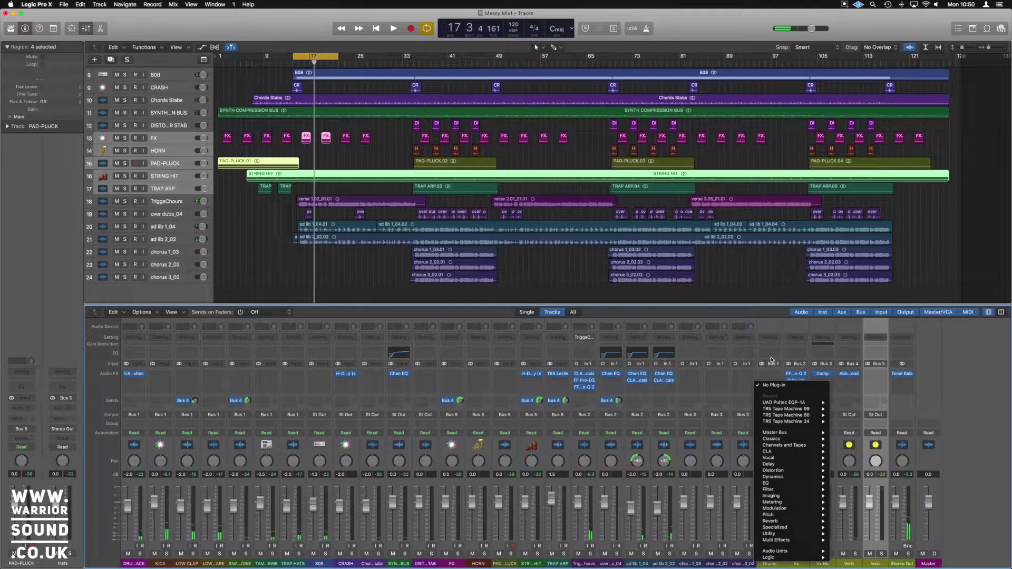
click(930, 354)
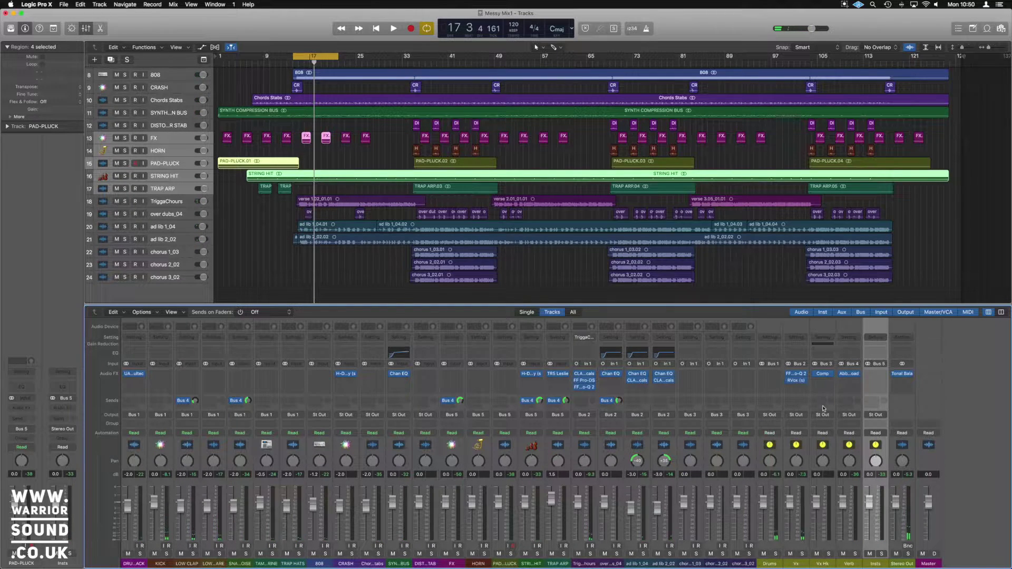
click(796, 563)
super+click(875, 563)
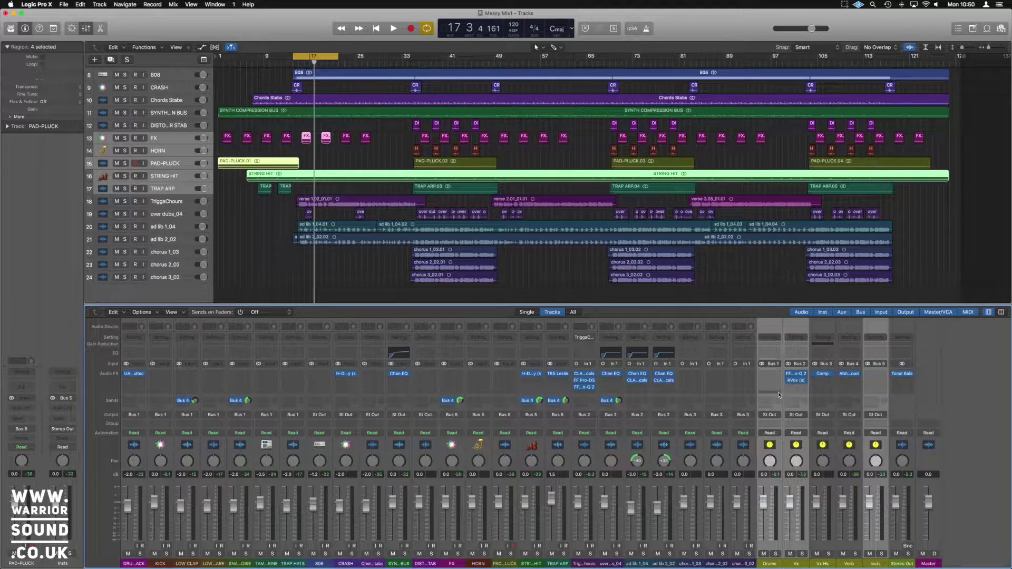
click(779, 395)
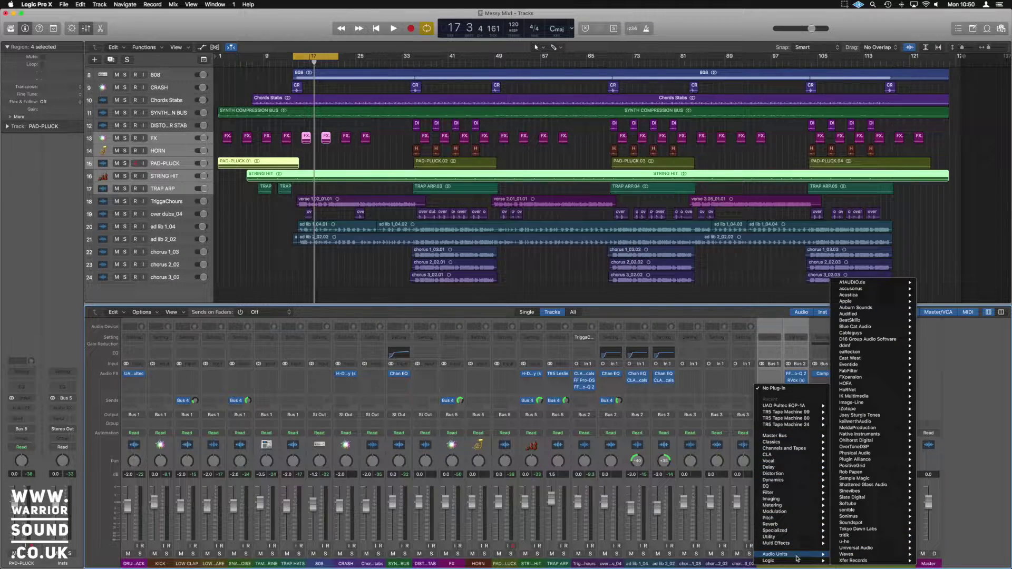
mouse_move(848, 409)
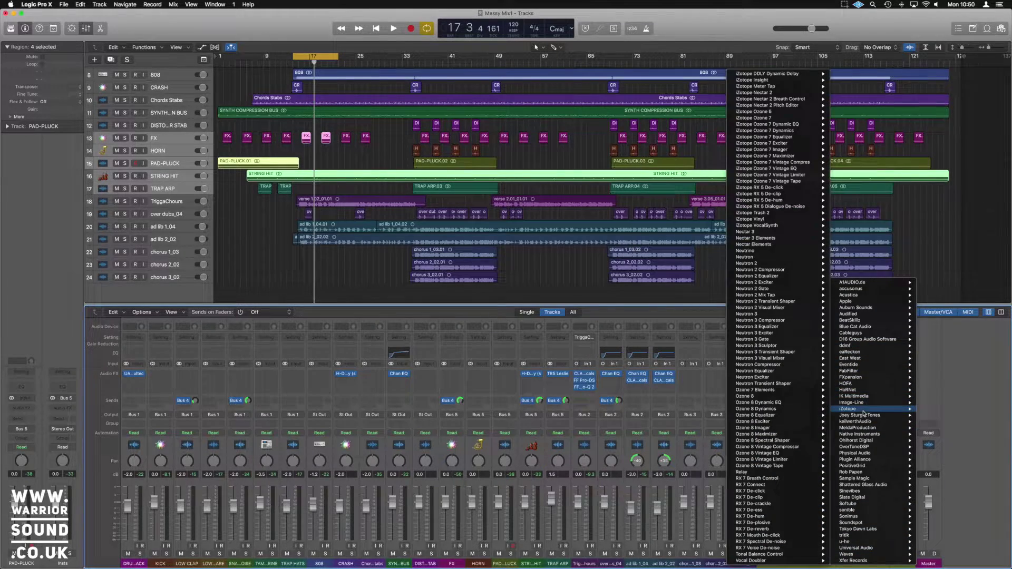
click(794, 308)
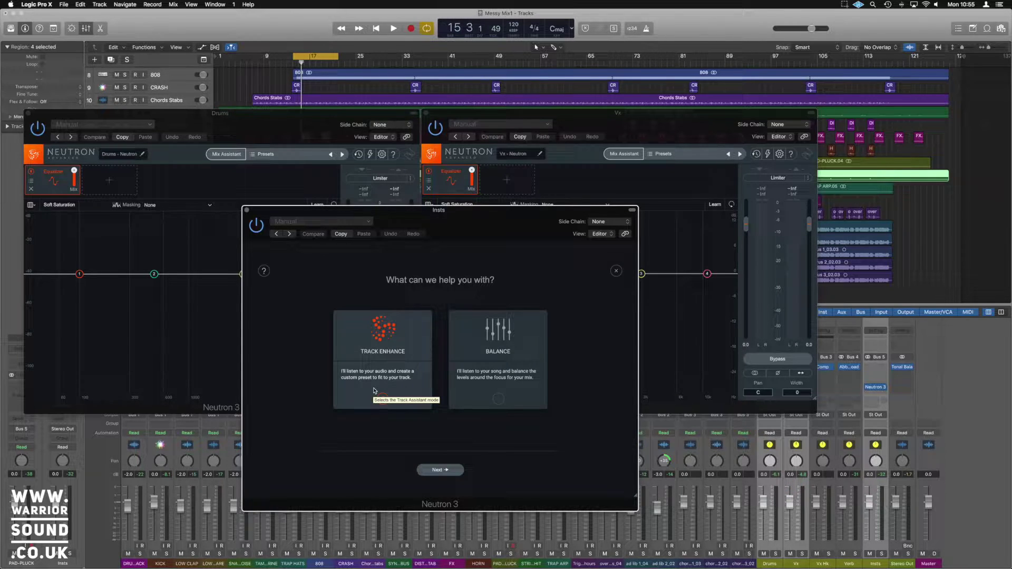
Step: Run Neutron 3 Track Enhance during playback and accept results on Drums and Vx
key(space)
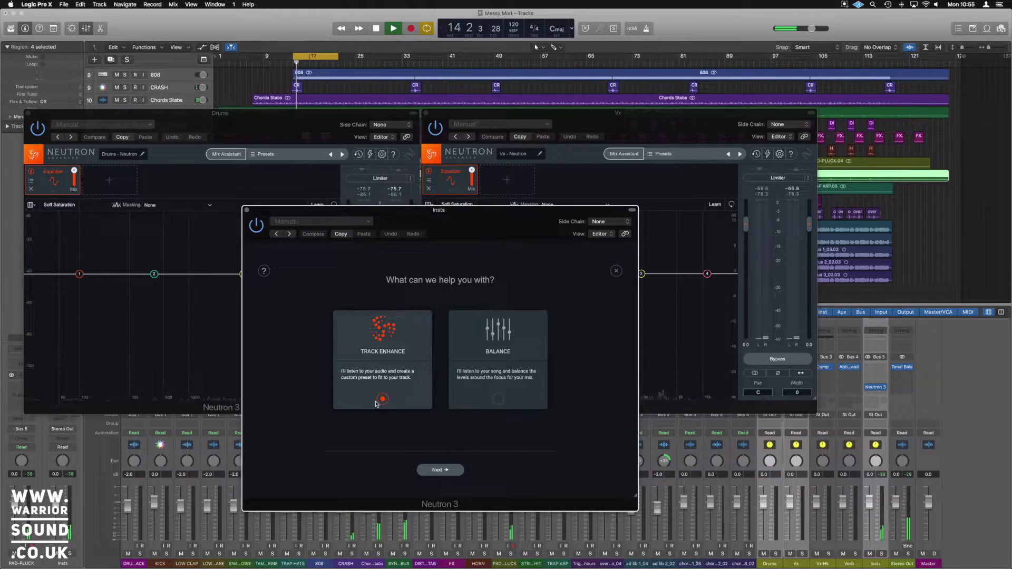
click(441, 469)
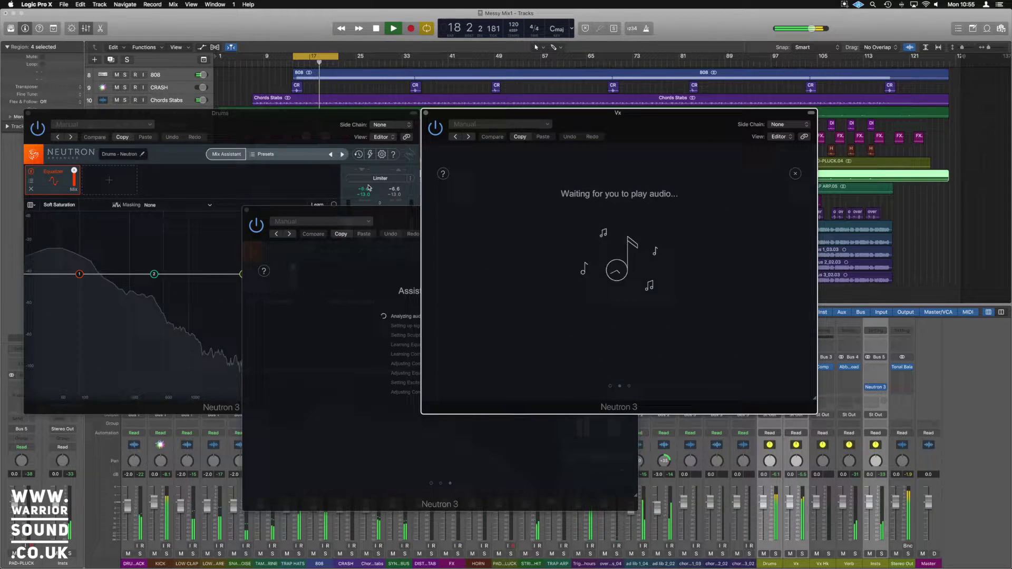
click(223, 373)
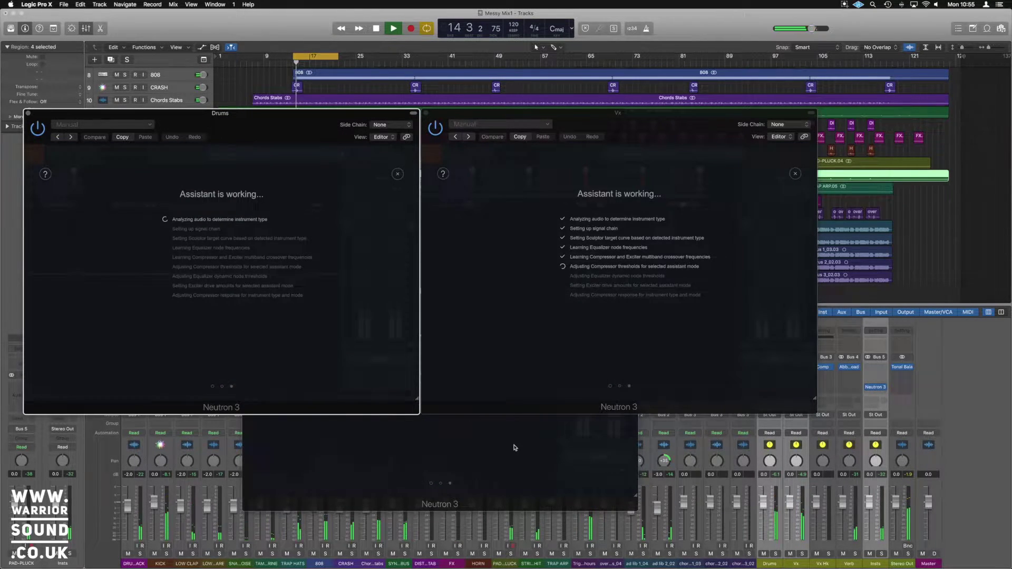
click(444, 469)
click(618, 373)
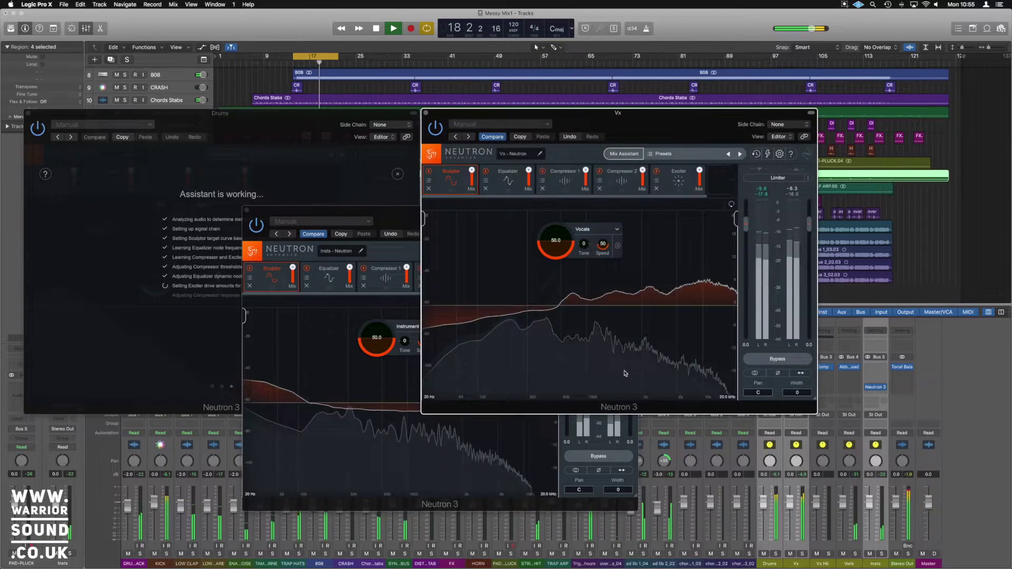
click(218, 376)
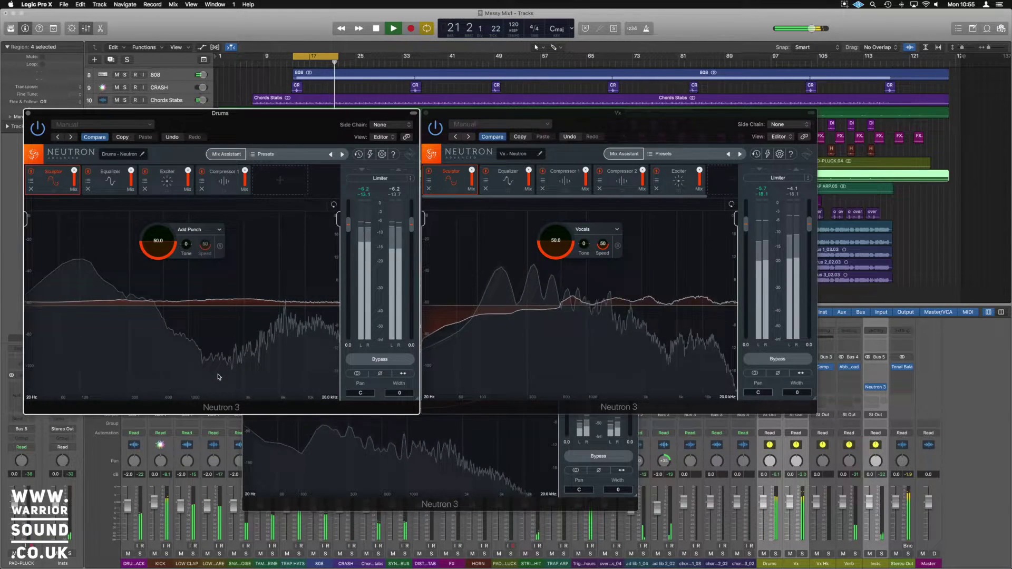
Step: Stop playback and close the Insts and Drums Neutron 3 windows
click(421, 441)
key(space)
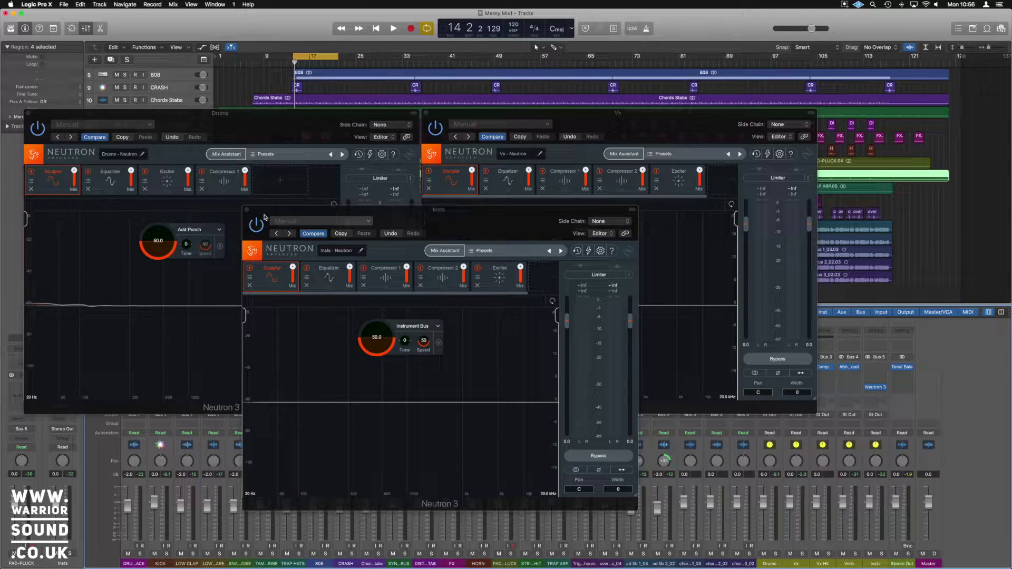
click(247, 210)
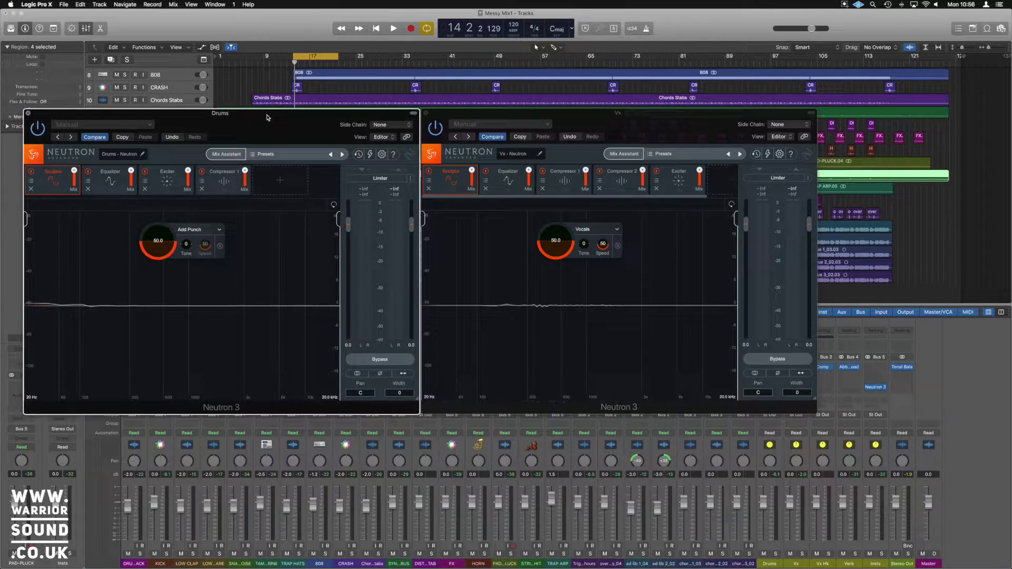
click(31, 114)
Step: Close the Vx Neutron window and bypass Neutron 3 on the Drums and Insts buses
click(429, 114)
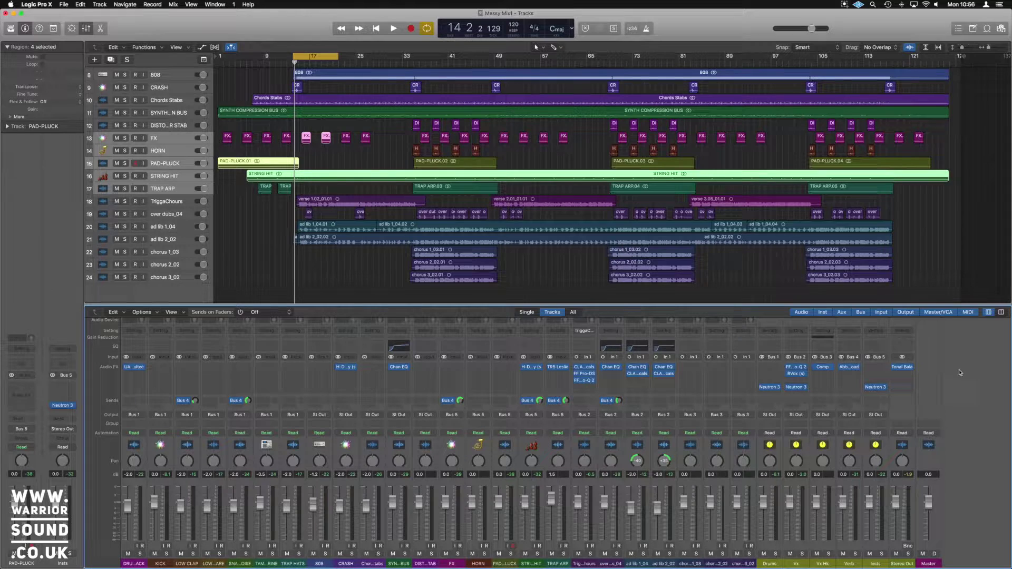
click(769, 563)
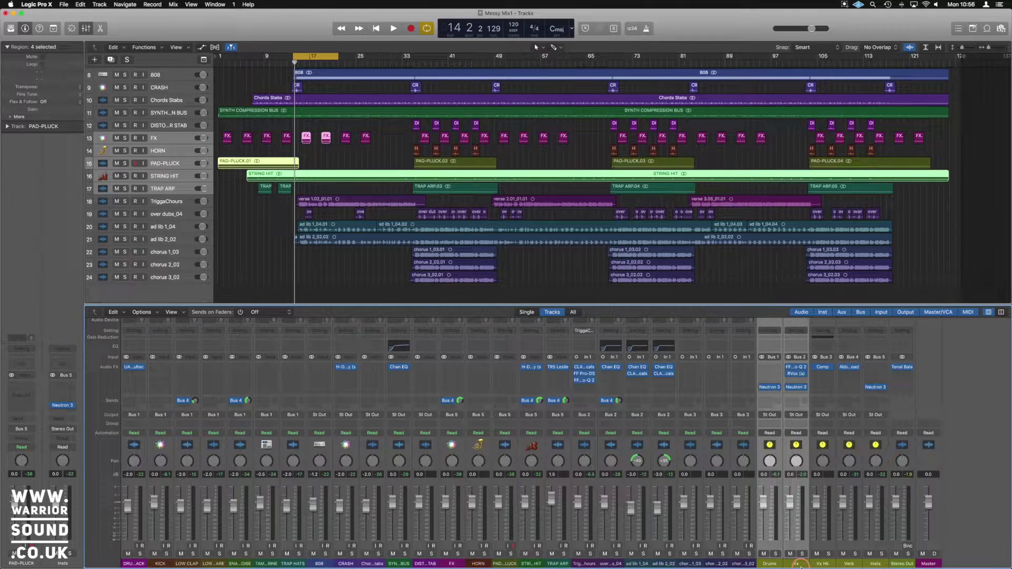
click(880, 564)
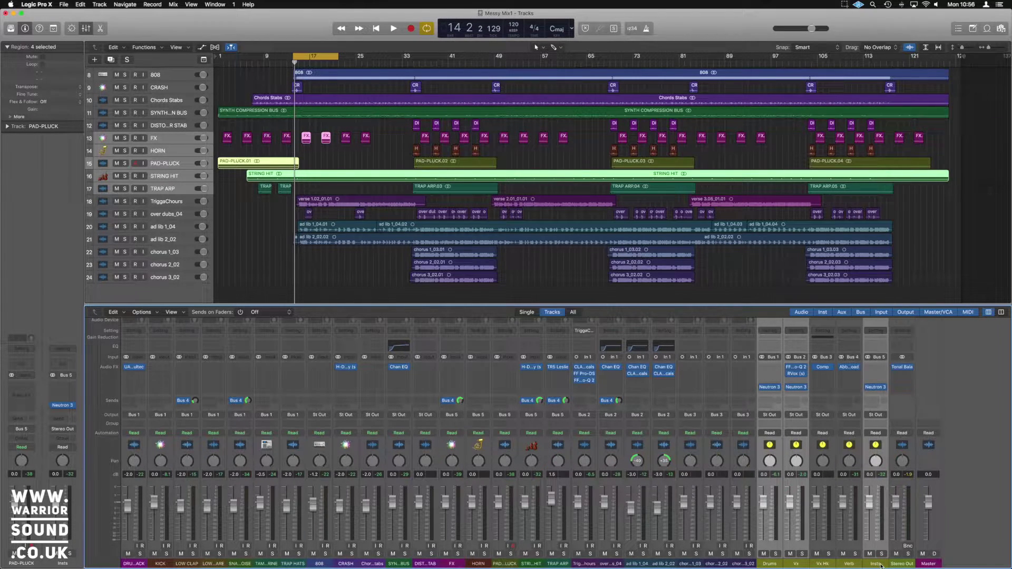
click(763, 388)
Step: Compare Neutron 3 on and off during playback, then select the chorus 3_02 track
key(space)
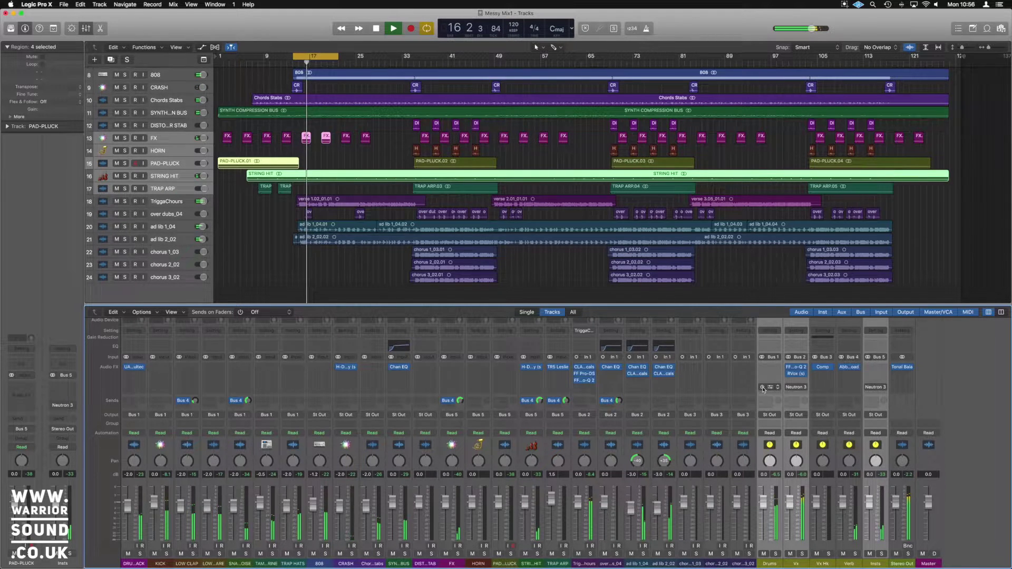
click(762, 387)
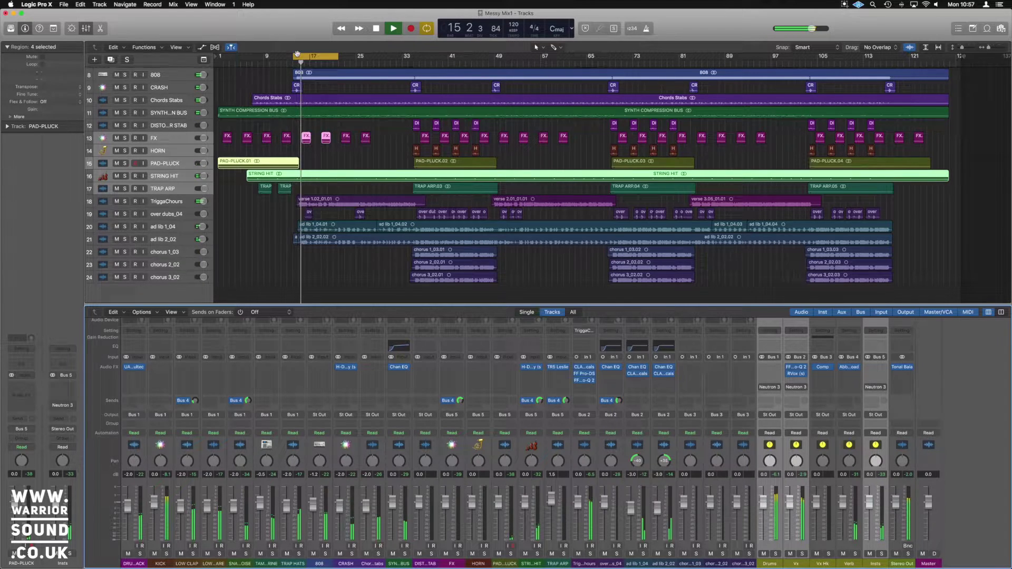
drag(295, 57, 300, 58)
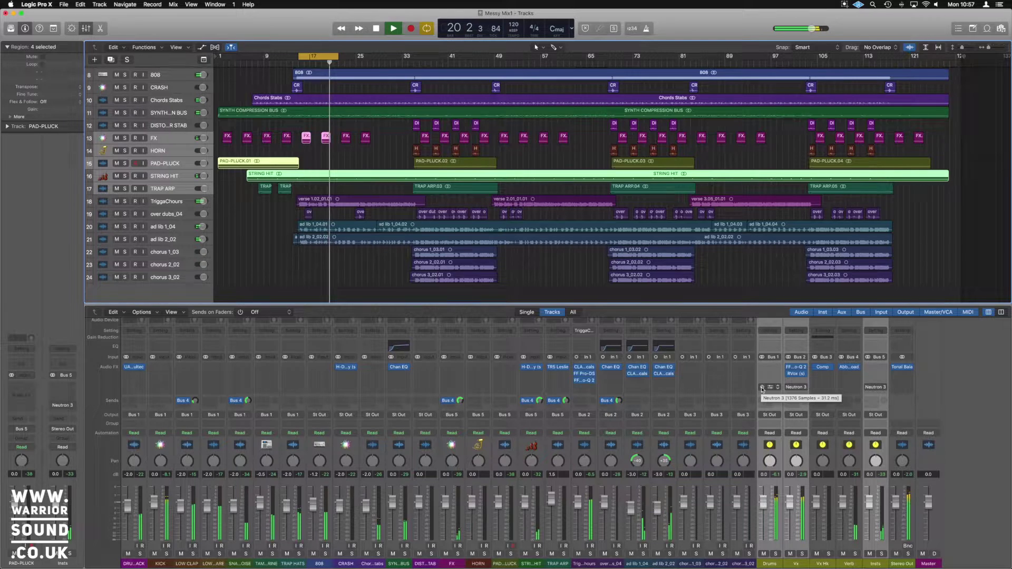
click(761, 387)
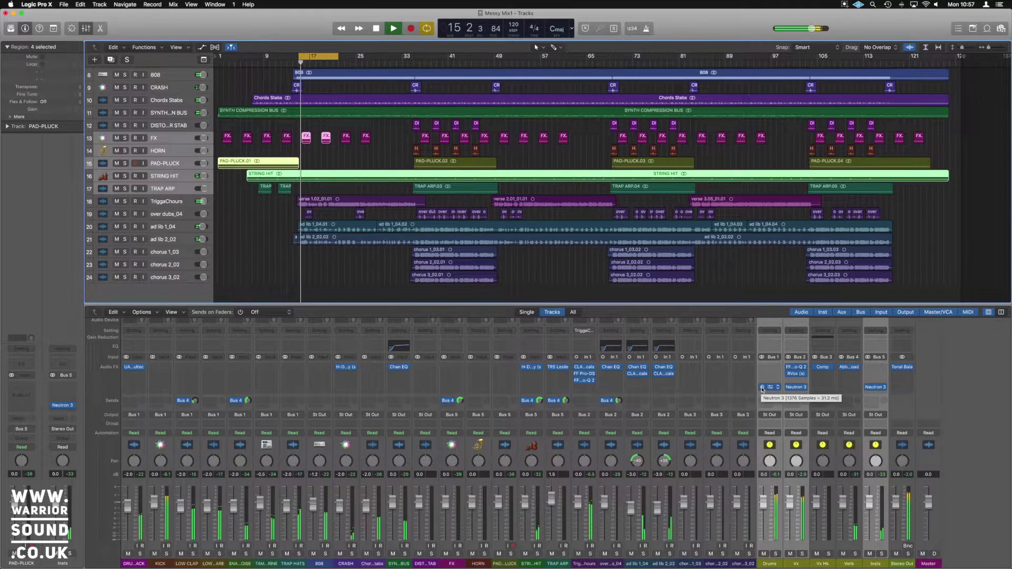
key(space)
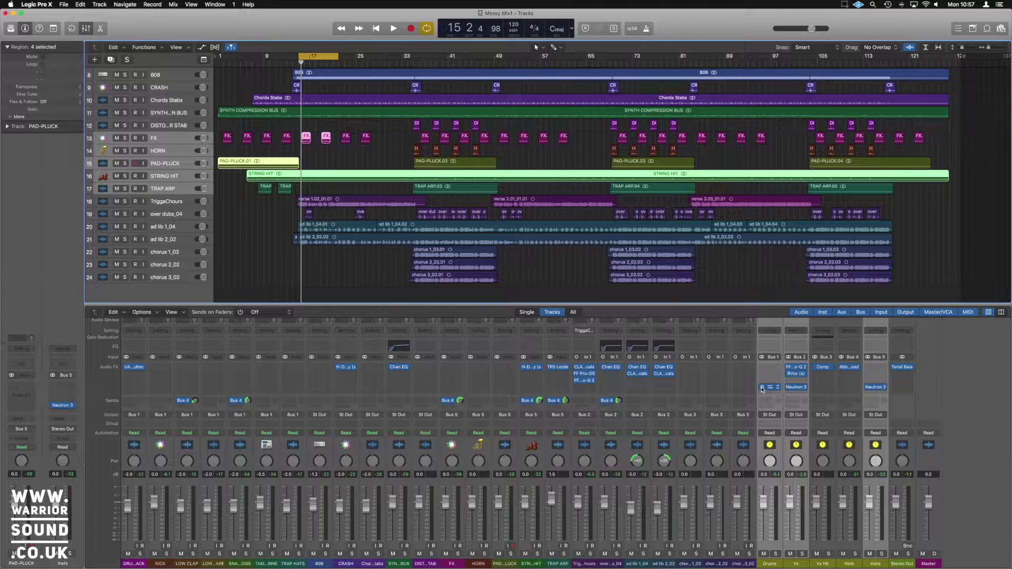
click(960, 404)
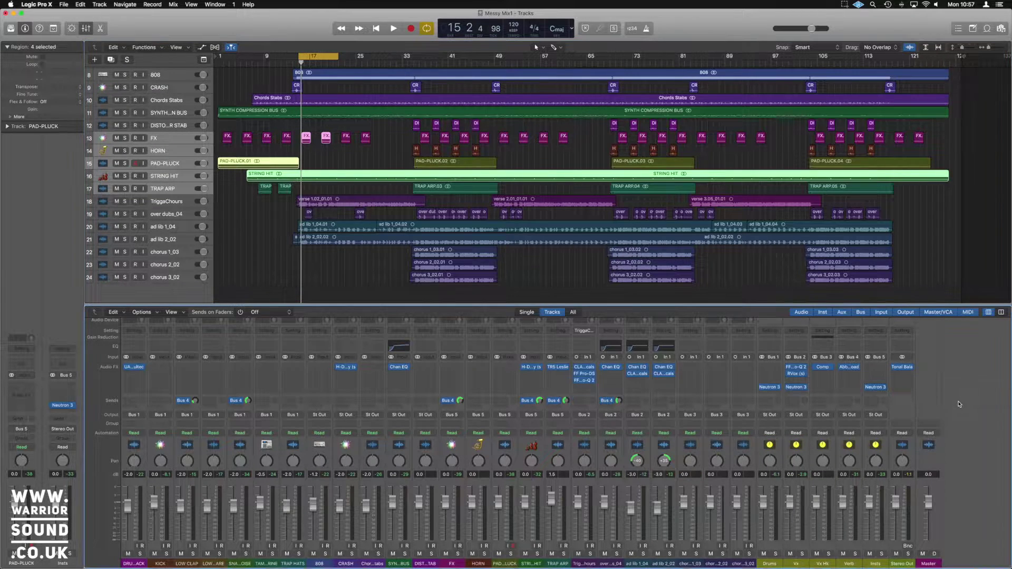
click(747, 563)
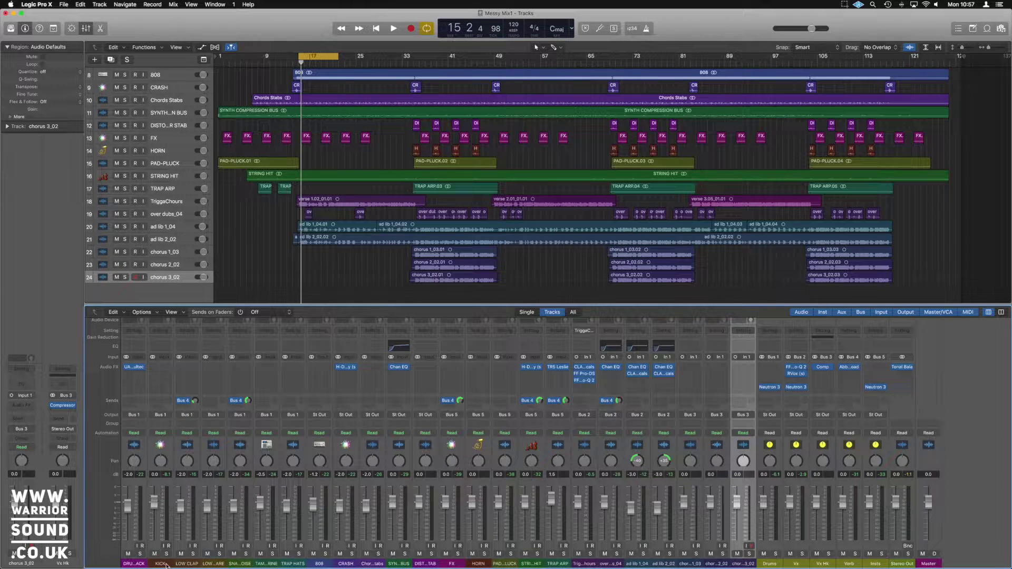
Step: Insert Neutron 3 (Stereo) on every track channel through chorus 3_02
shift+click(130, 563)
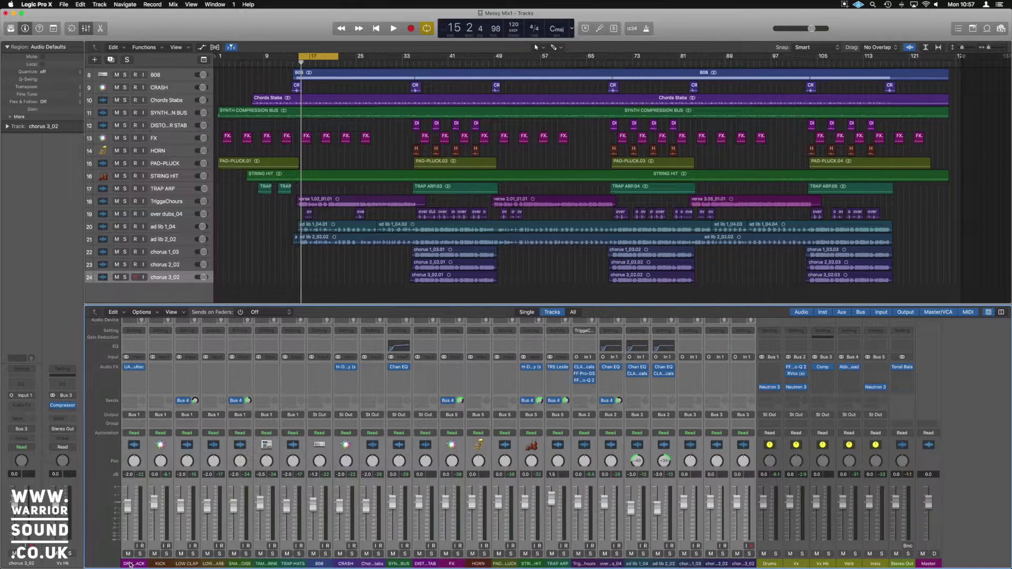
click(144, 394)
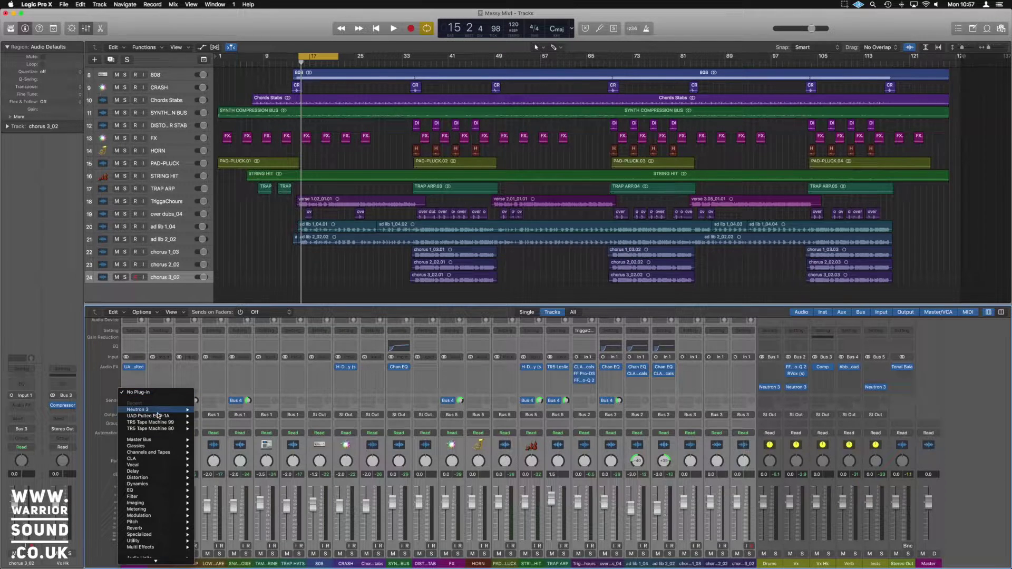
click(201, 294)
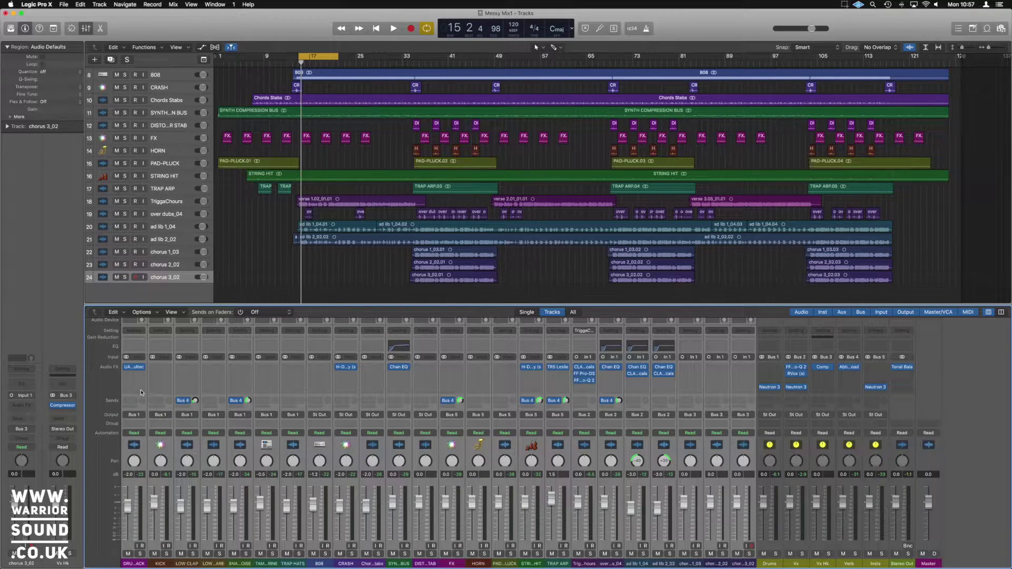
click(144, 389)
mouse_move(138, 402)
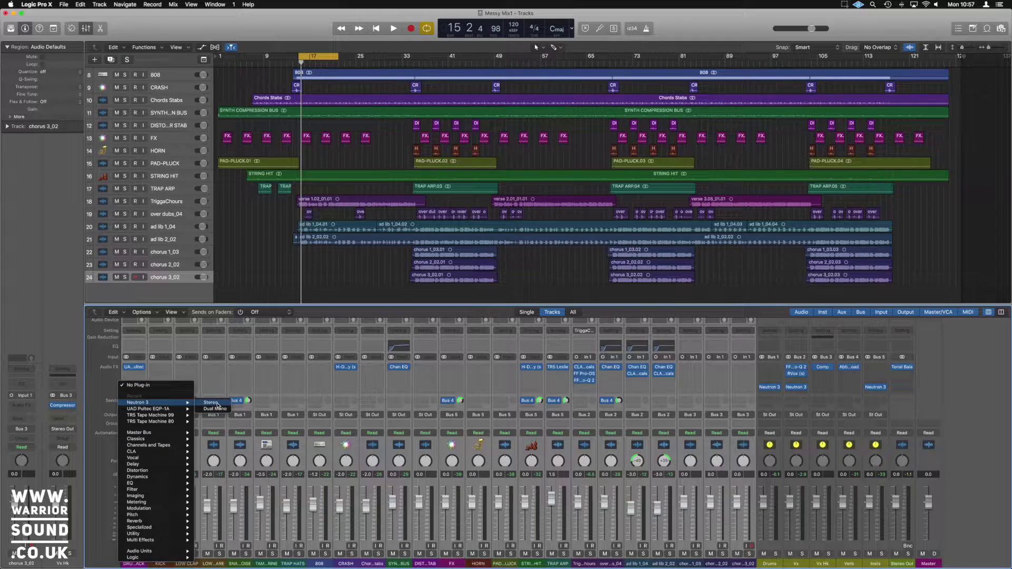
click(215, 406)
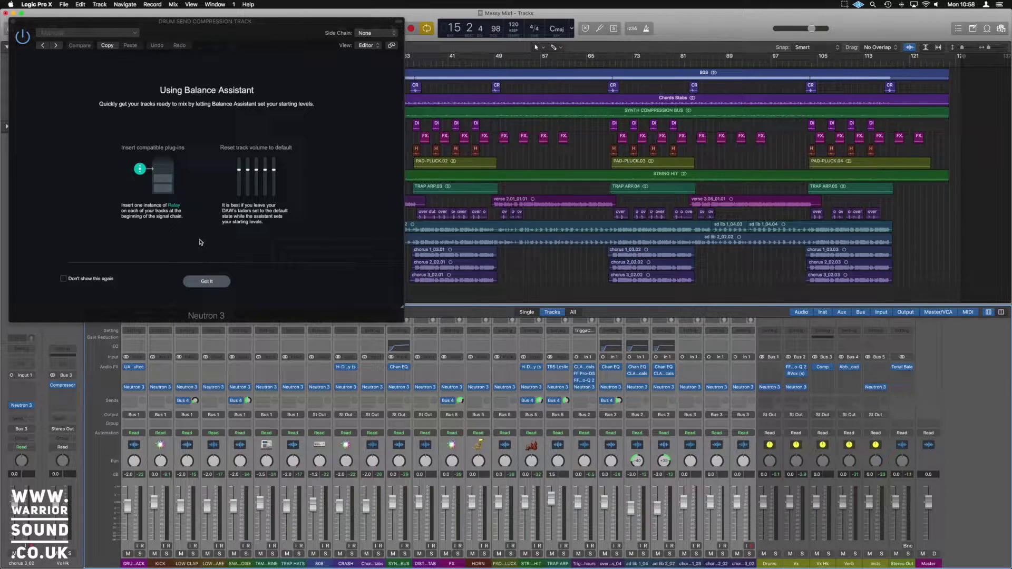
Step: Add the iZotope Relay insert to the selected track channels
mouse_move(133, 367)
click(143, 368)
click(372, 367)
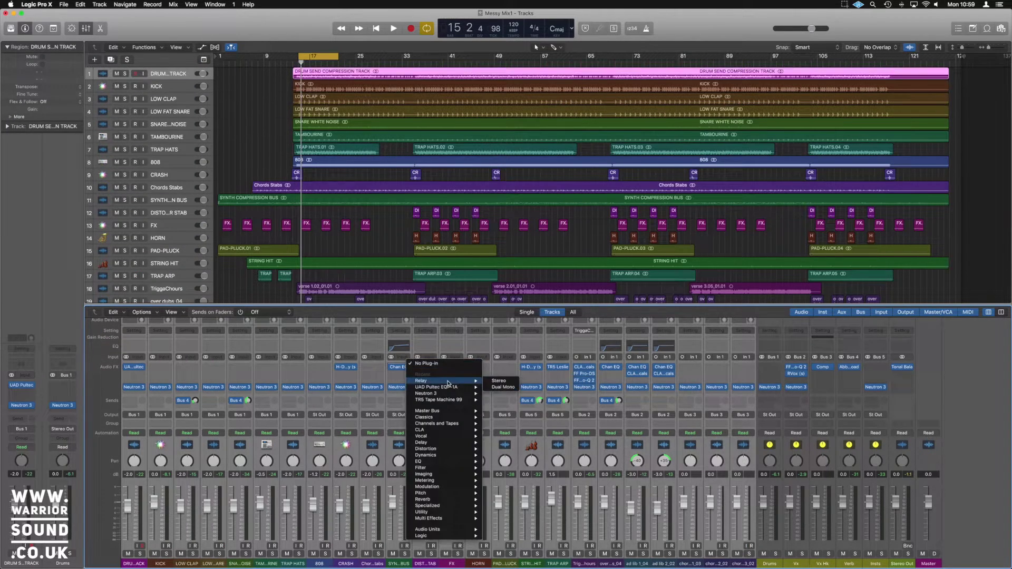
click(442, 385)
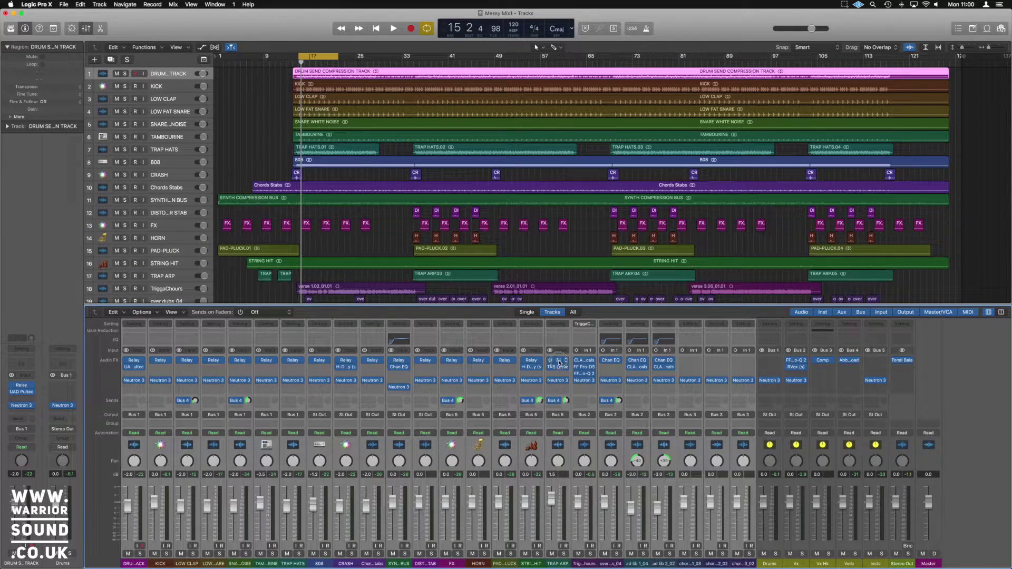
Step: On the drum send's Neutron 3, star 808, TriggaChours and ad lib 1_04, then begin listening
click(134, 380)
click(207, 282)
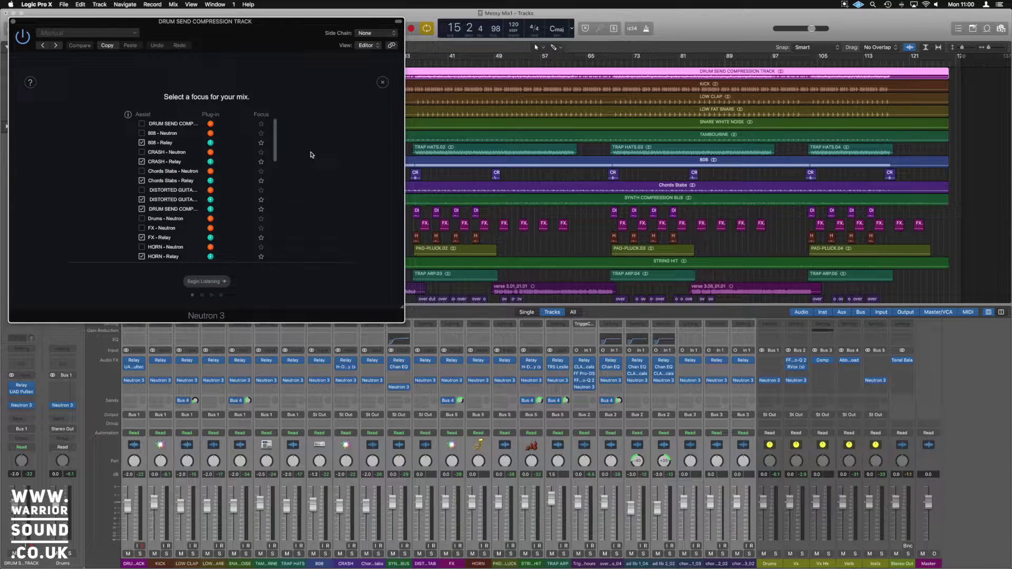
click(260, 144)
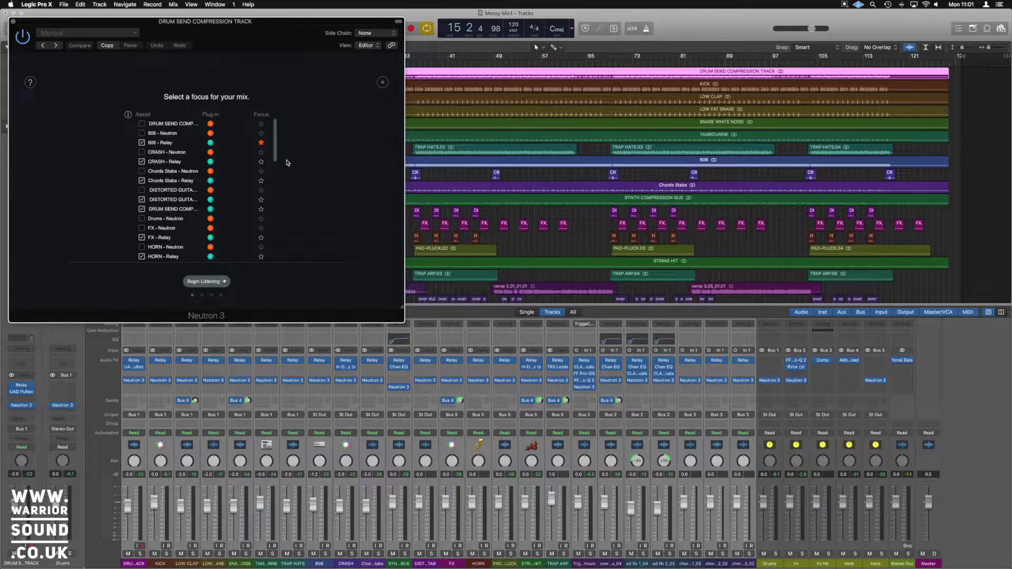
scroll(233, 158, down, 2)
scroll(237, 229, down, 4)
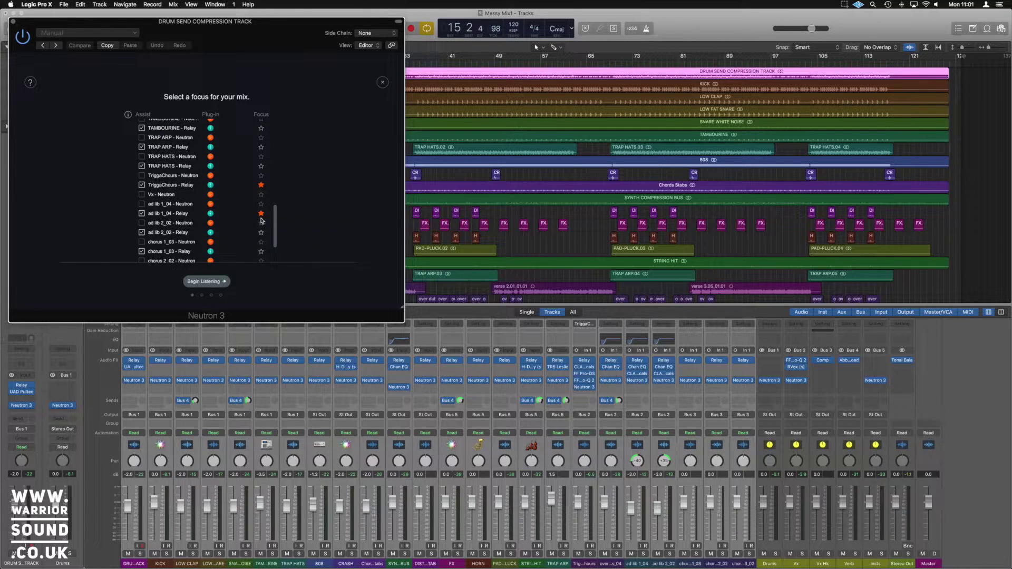
click(280, 224)
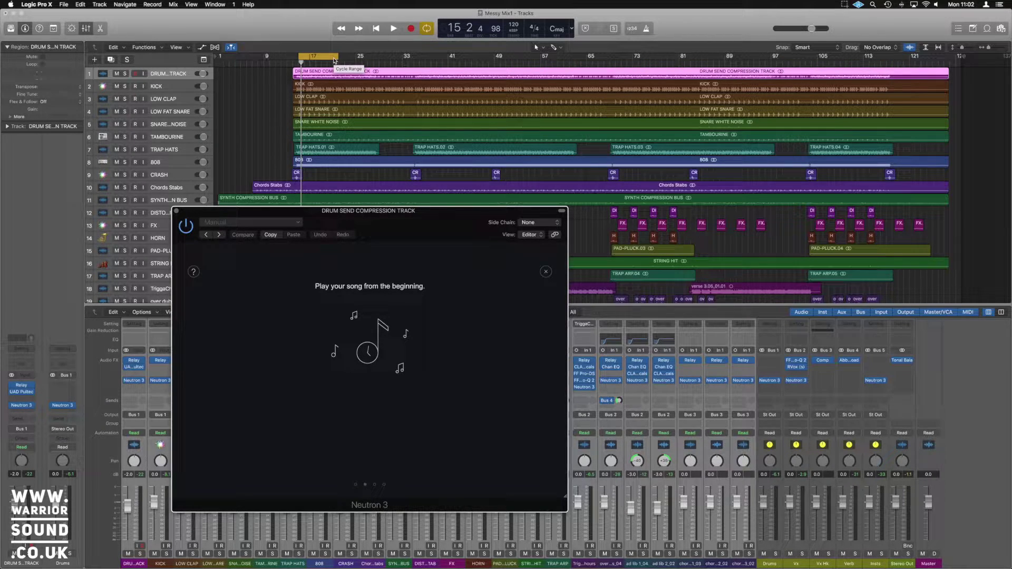
Step: Start playback, move the Neutron window aside, and switch the counter to timecode
key(space)
drag(402, 211, 691, 130)
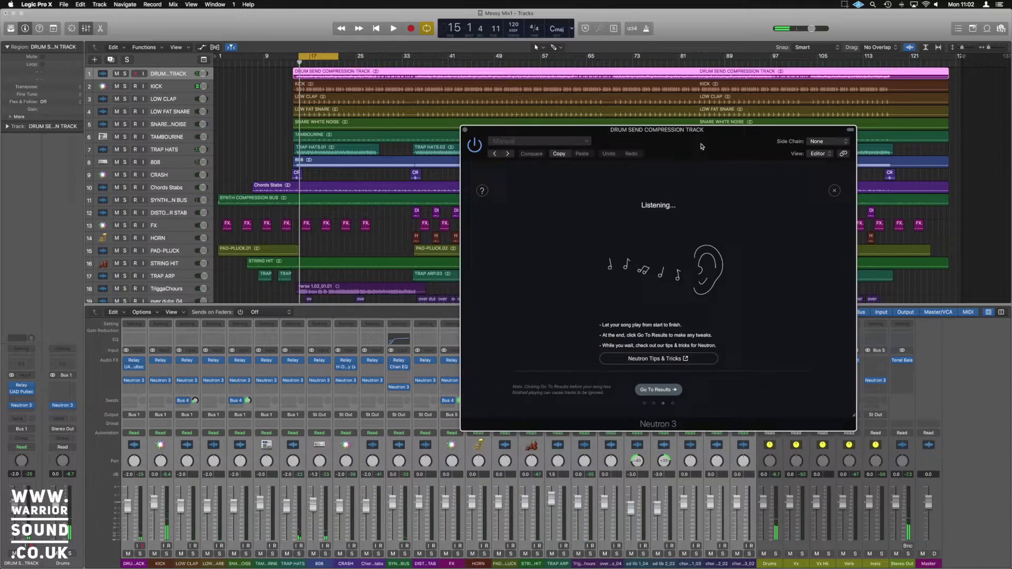
click(568, 28)
click(602, 94)
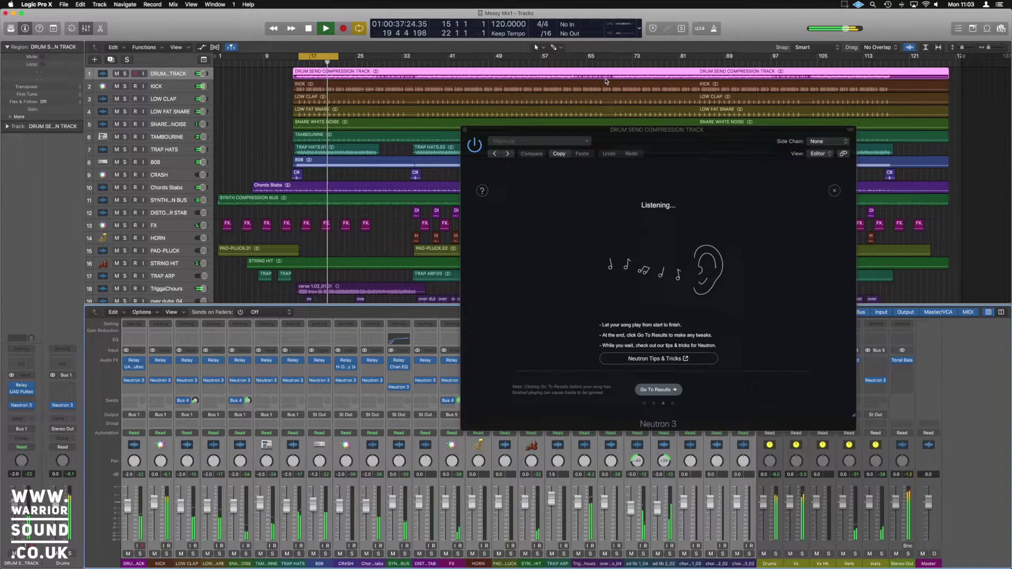
Step: Stop, return to the project start, and play the song from the beginning
key(c)
key(space)
key(Return)
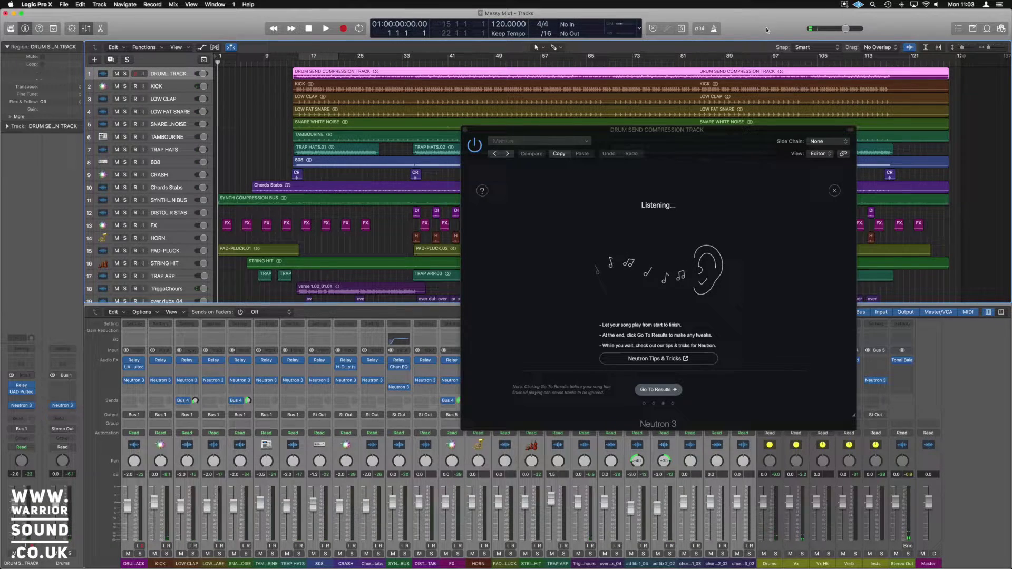
key(space)
key(Return)
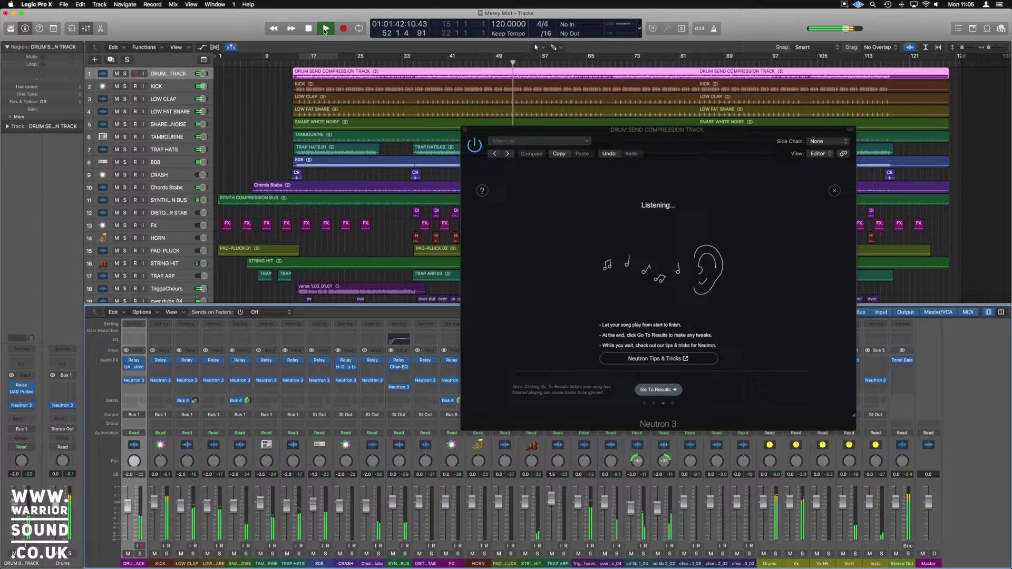
Step: View Neutron's suggested levels, then loop bars 52–68 and play them
click(656, 389)
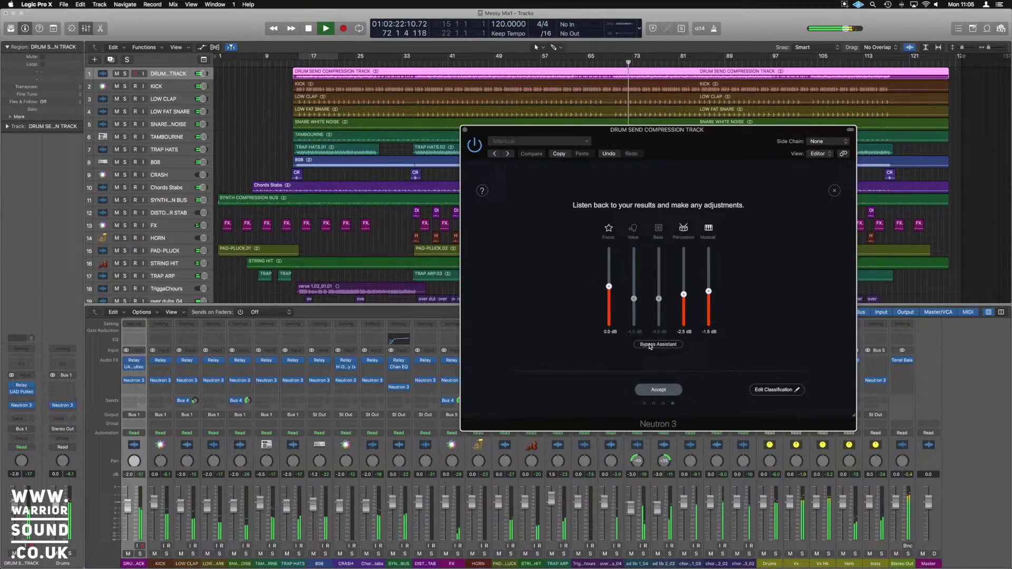
click(650, 346)
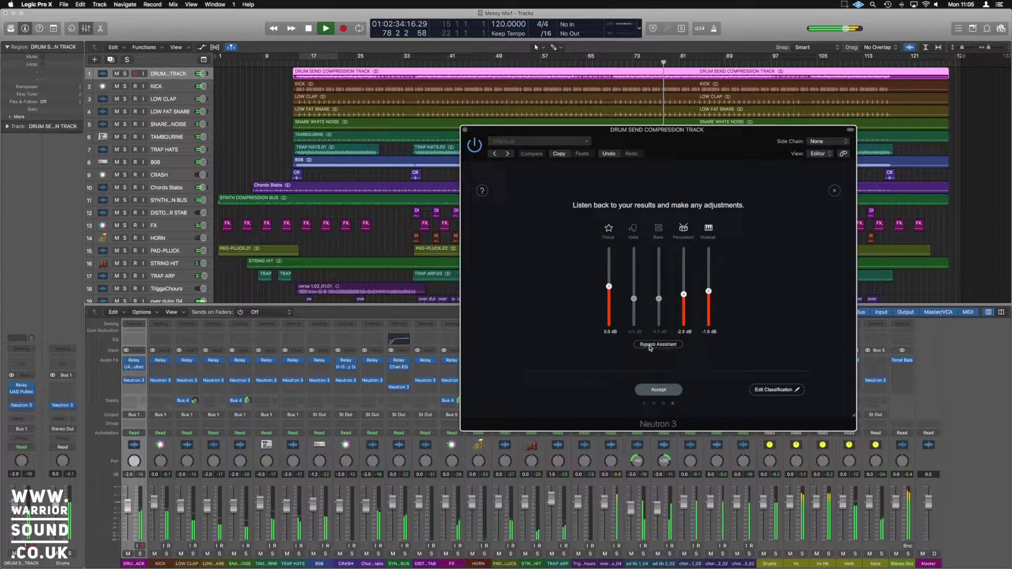
key(space)
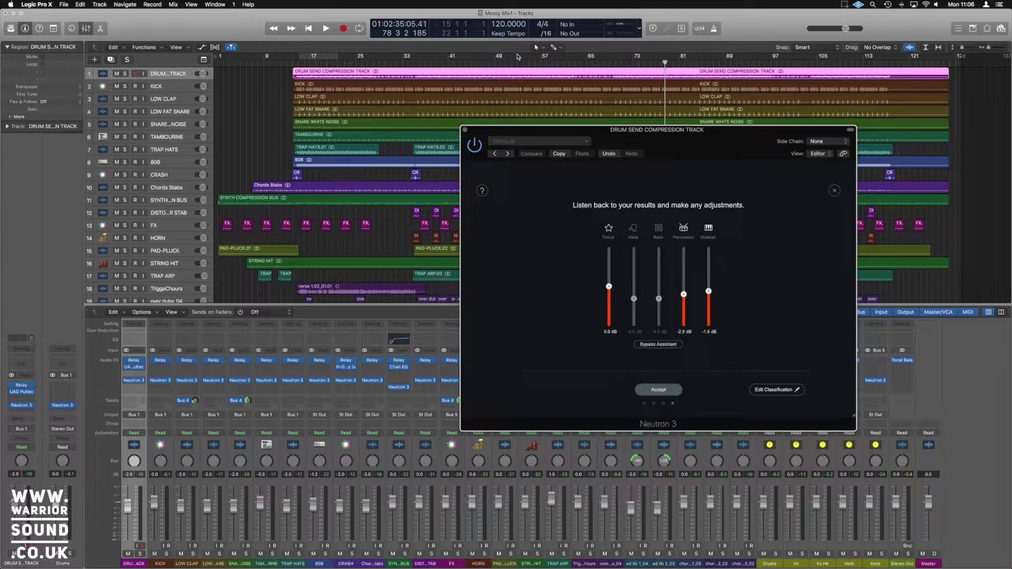
drag(516, 57, 602, 59)
key(space)
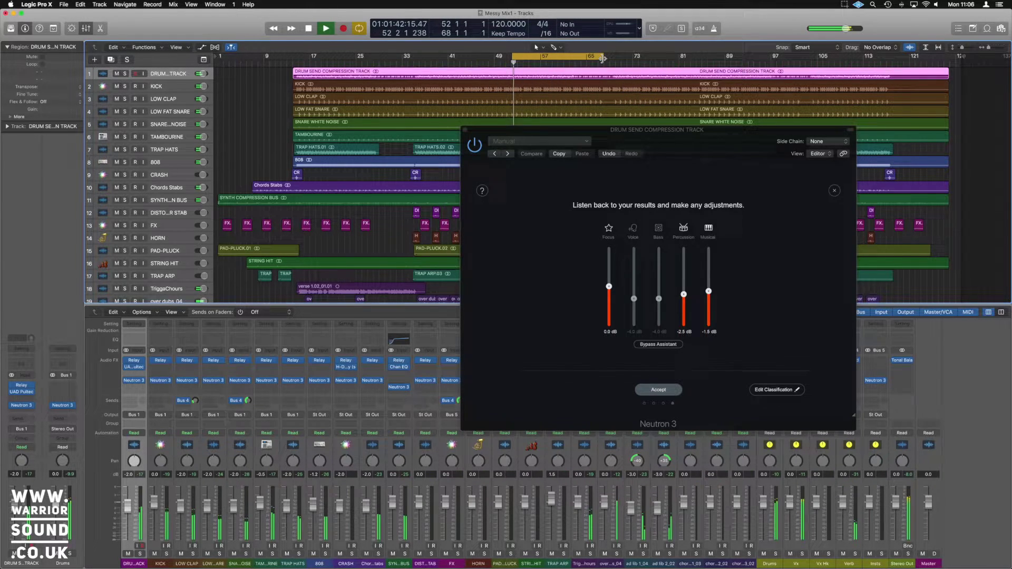
key(space)
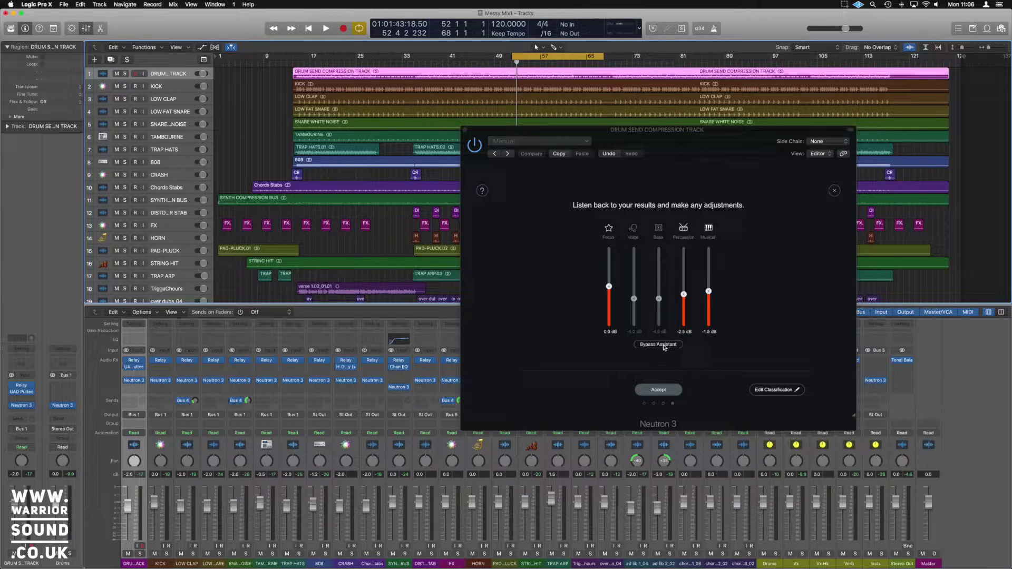
Step: Compare the assistant's levels bypassed and active, then accept the suggested balance
key(space)
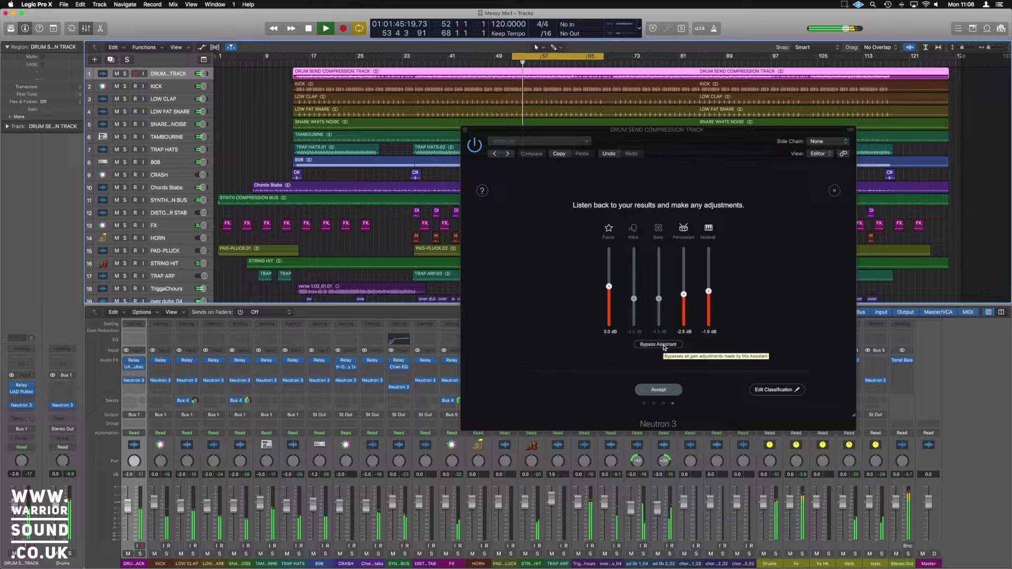
click(659, 345)
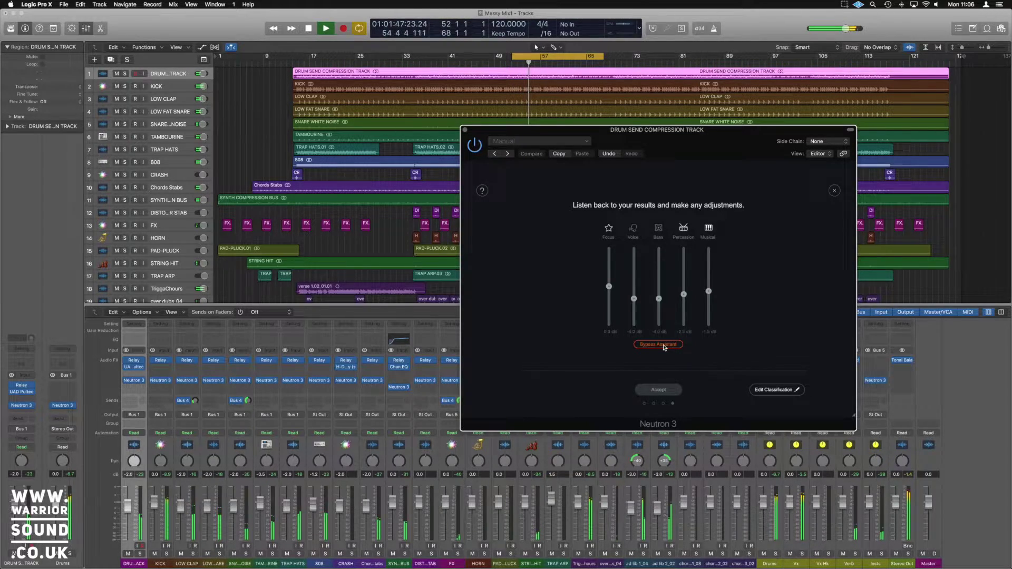
click(663, 345)
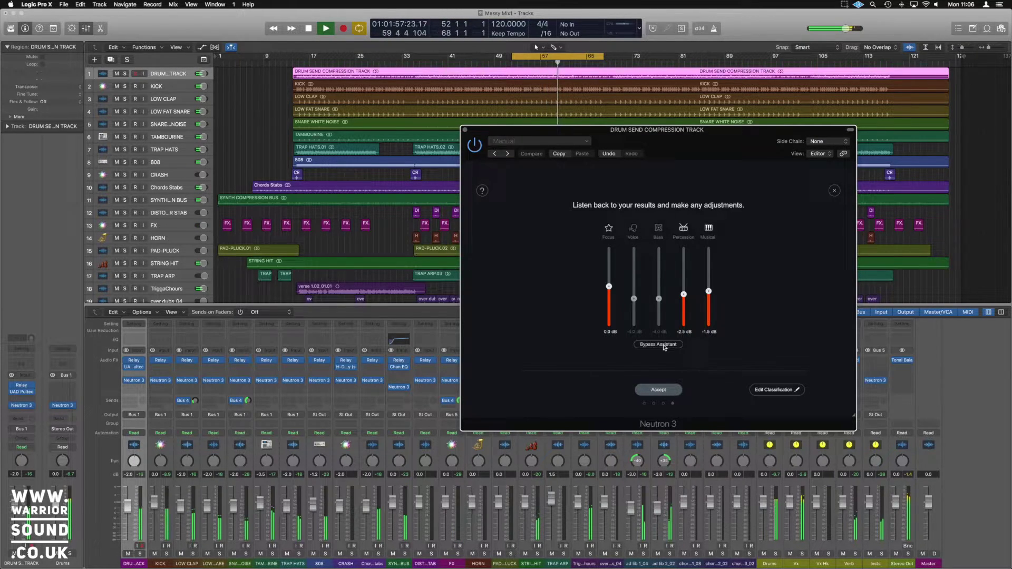
key(space)
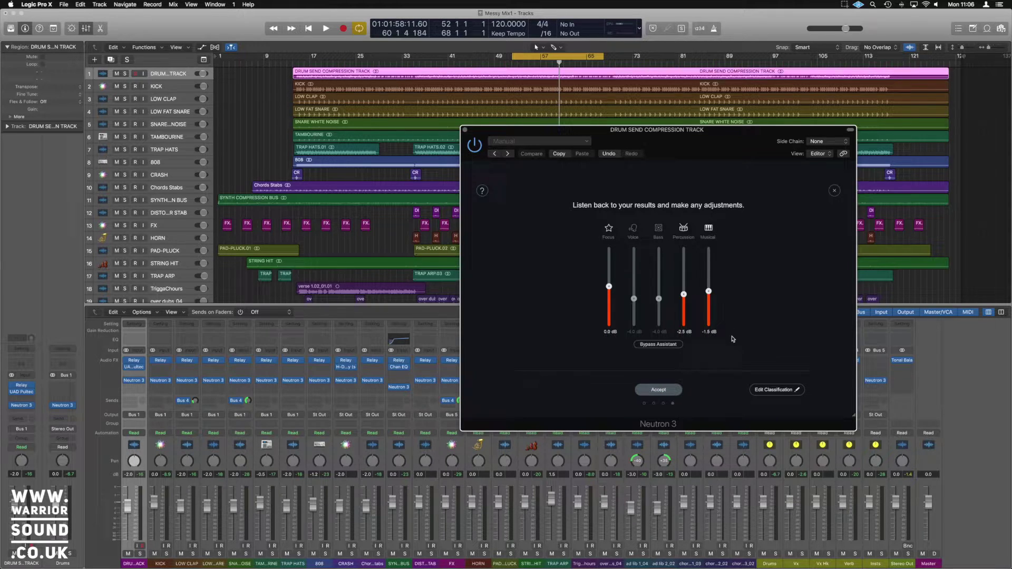
click(658, 390)
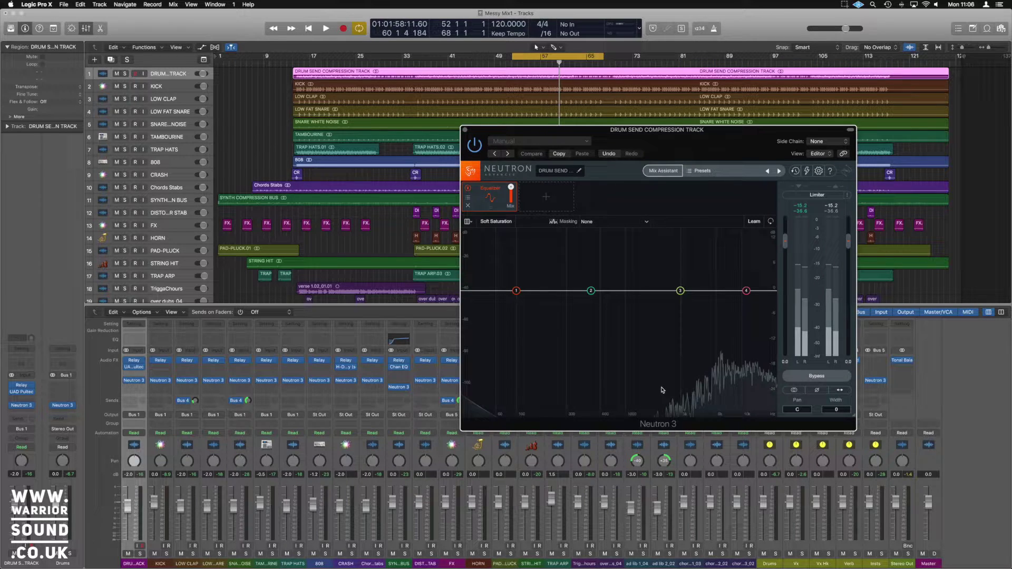
Step: Close the drum send track's Neutron 3 window
click(465, 130)
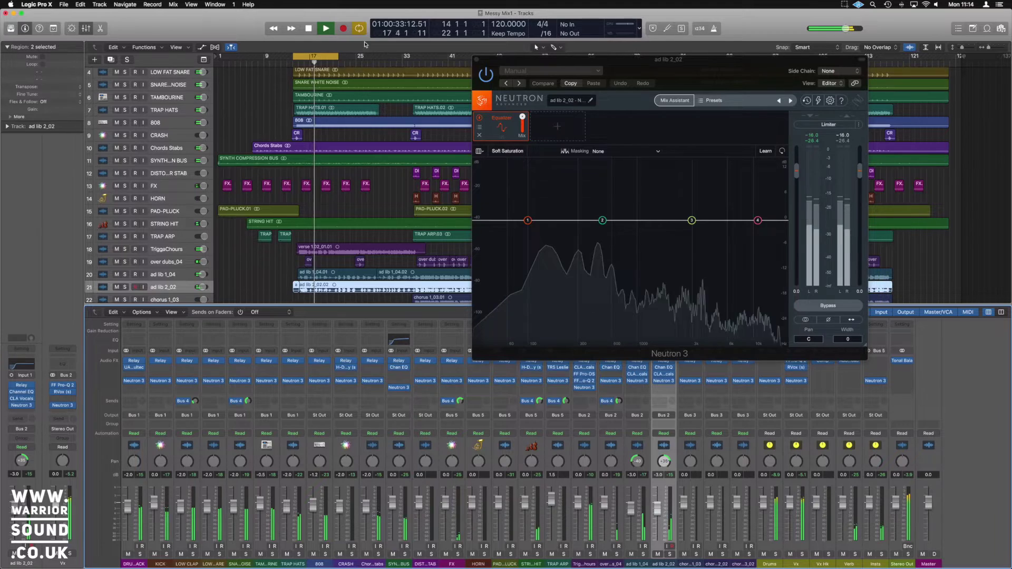
scroll(372, 198, down, 3)
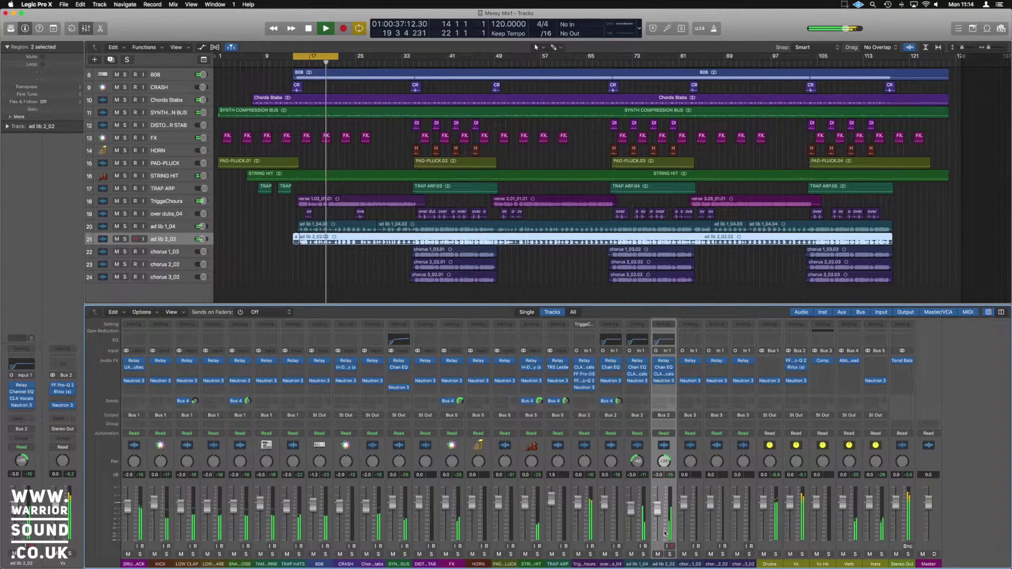
Step: Stop playback around bar 17
key(space)
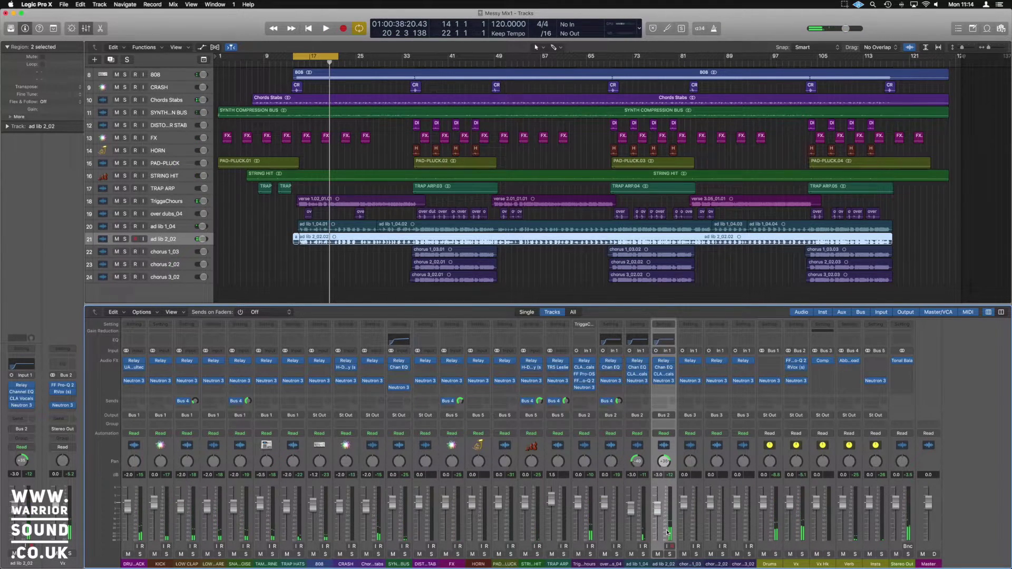
scroll(540, 249, up, 3)
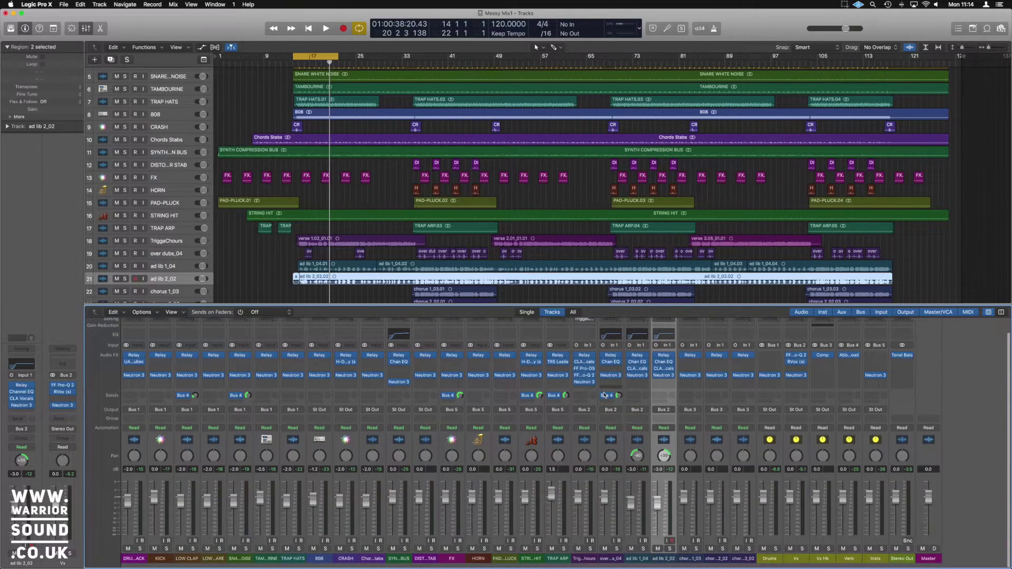
scroll(446, 270, down, 3)
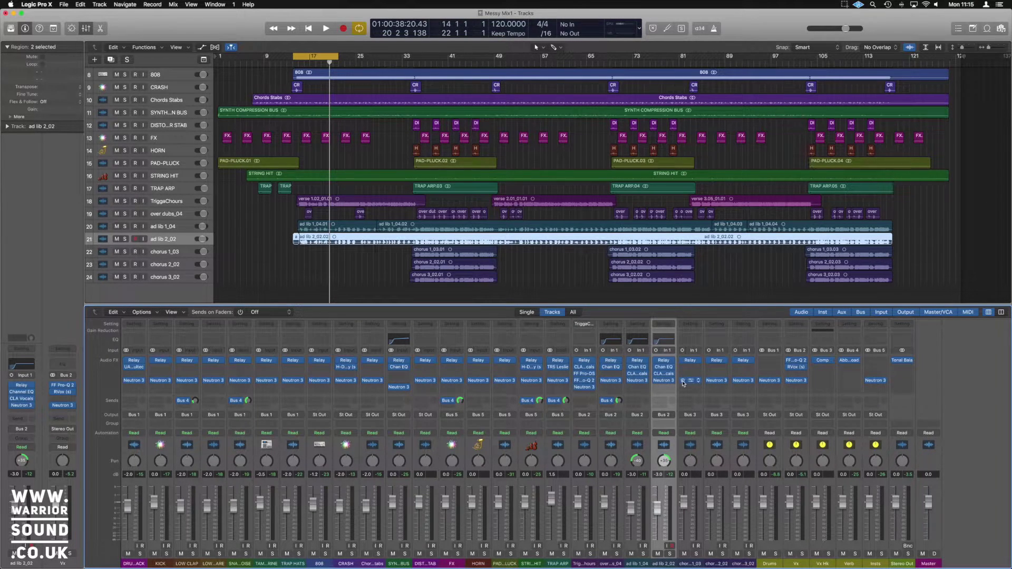
Step: Select strips DRUMS through ad lib 2_02 plus Drums, Vx and Insts; extend the cycle to bar 33
click(694, 564)
click(662, 564)
shift+click(136, 564)
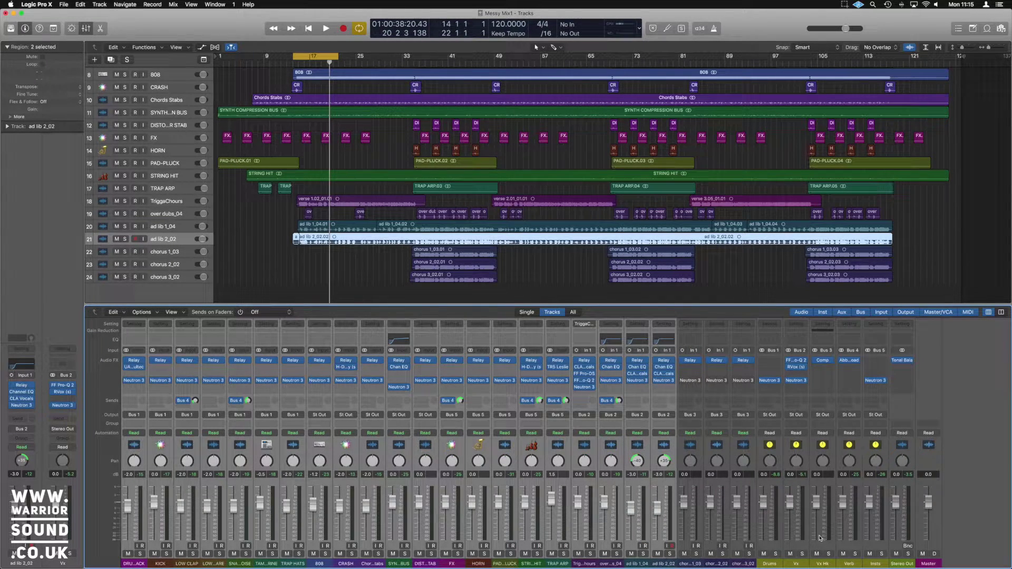
super+click(781, 563)
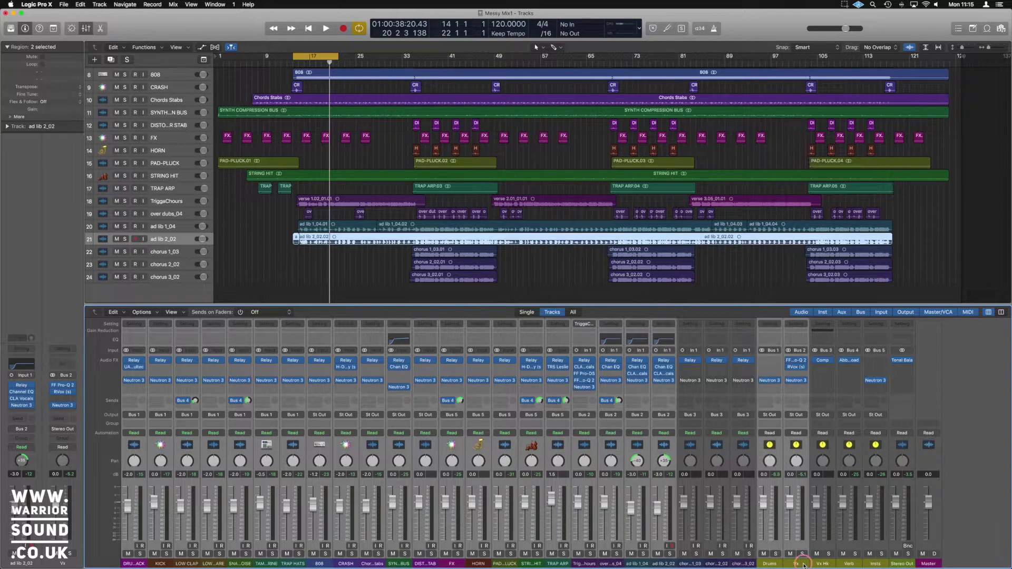
super+click(873, 564)
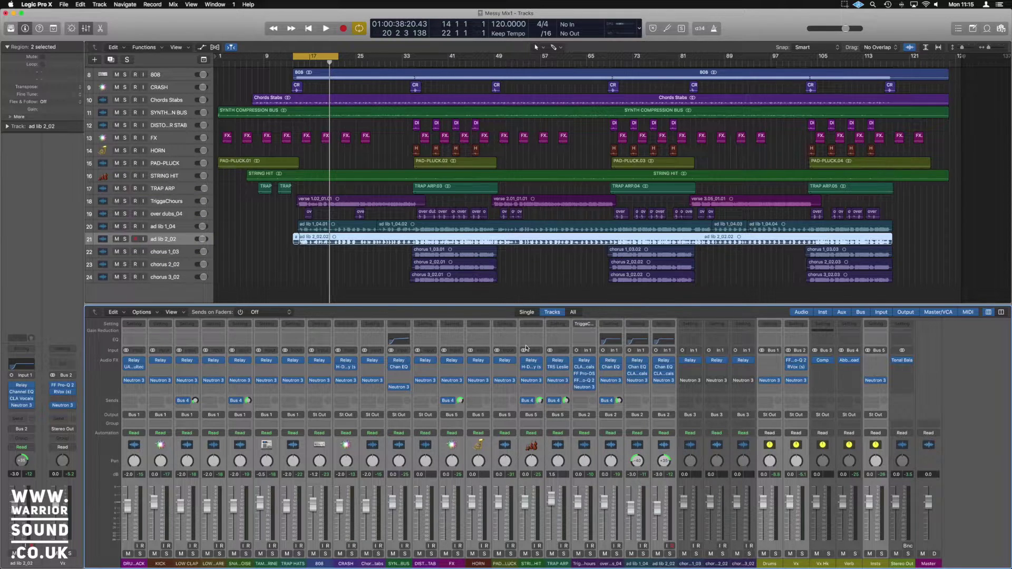
mouse_move(557, 382)
mouse_move(559, 387)
mouse_down()
mouse_move(535, 385)
mouse_move(878, 388)
mouse_up()
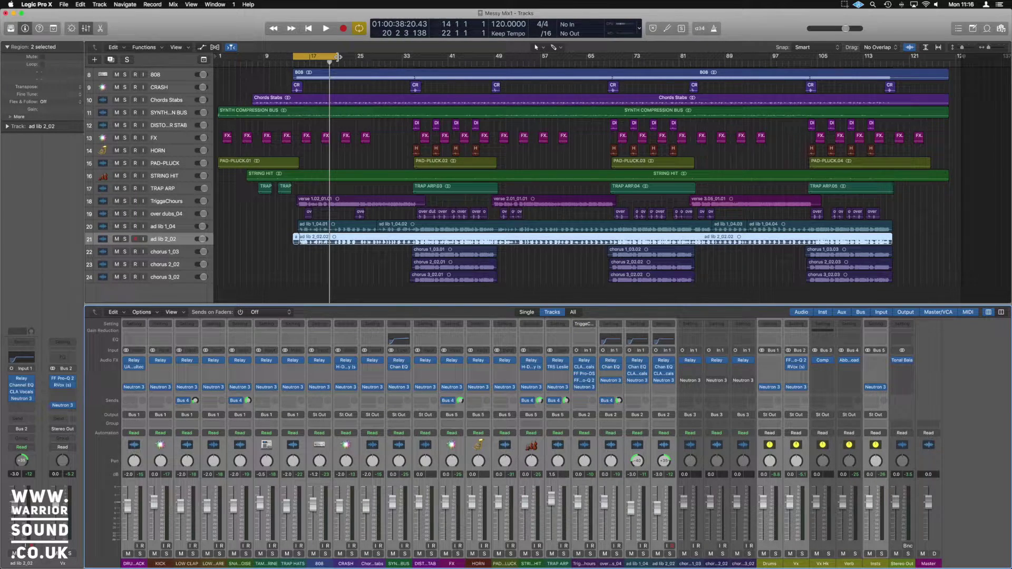
drag(339, 57, 401, 62)
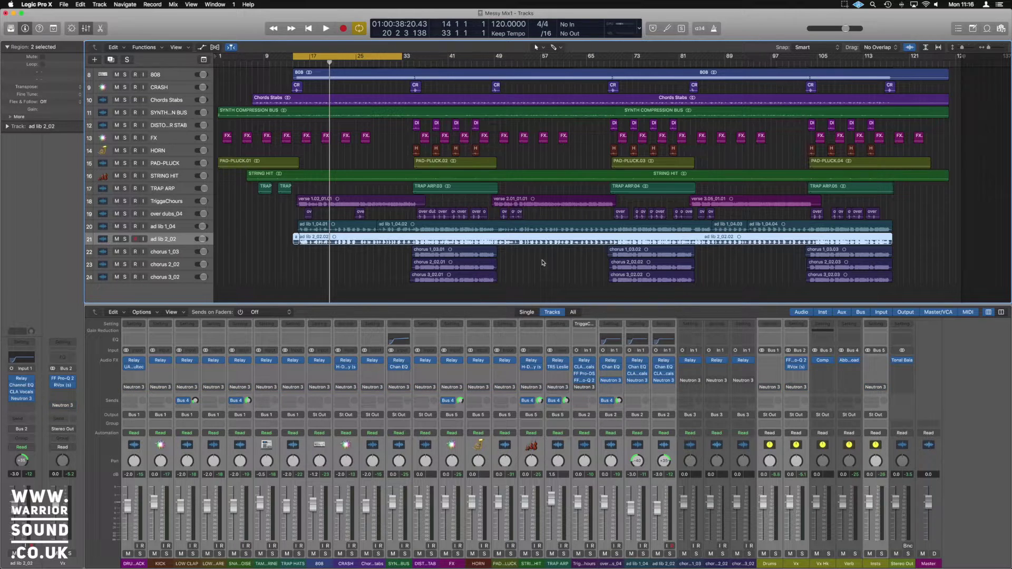
Step: Play the bars 17–33 loop and compare Neutron 3 on, bypassed, then back on
key(space)
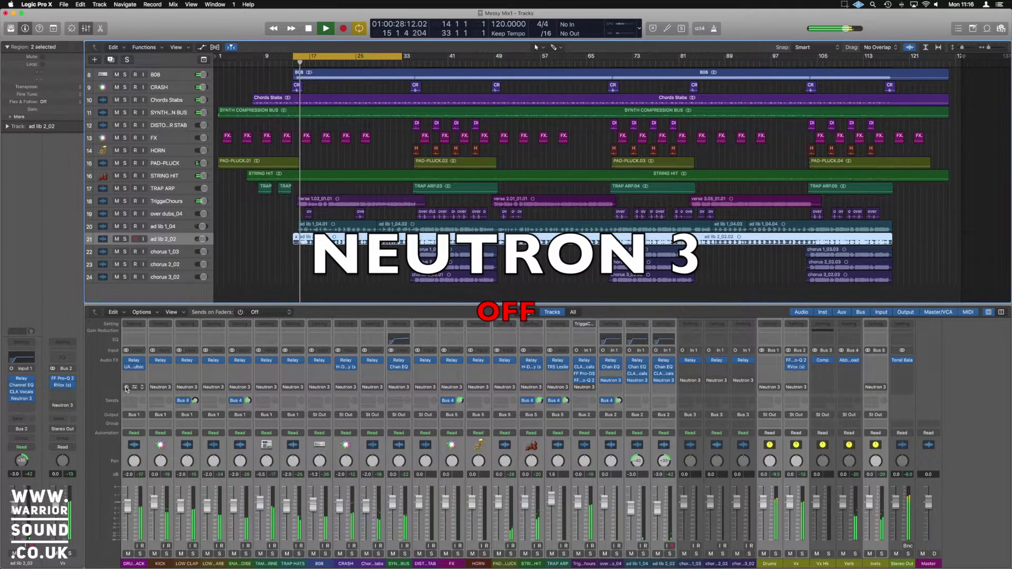
mouse_move(133, 387)
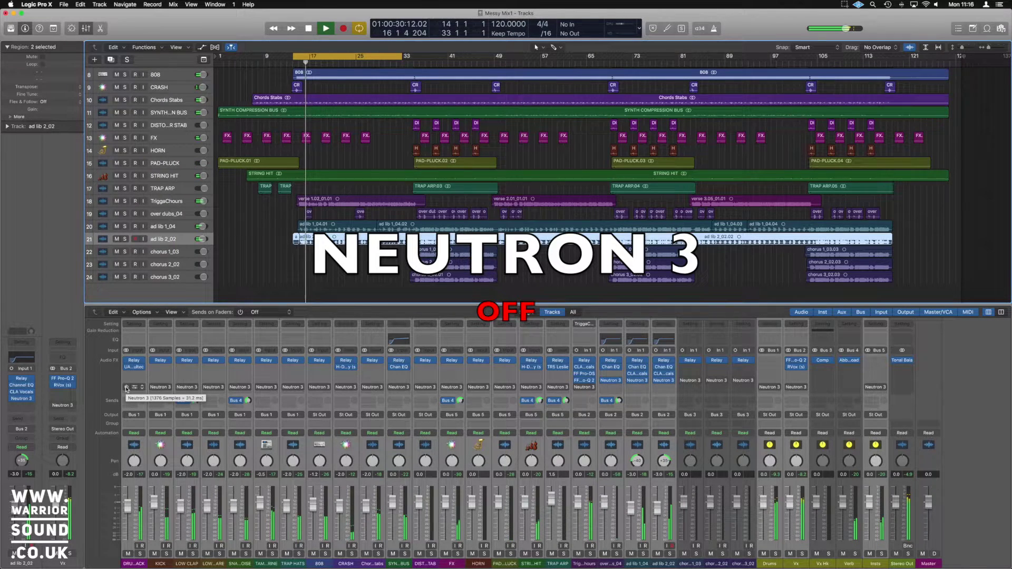
click(125, 387)
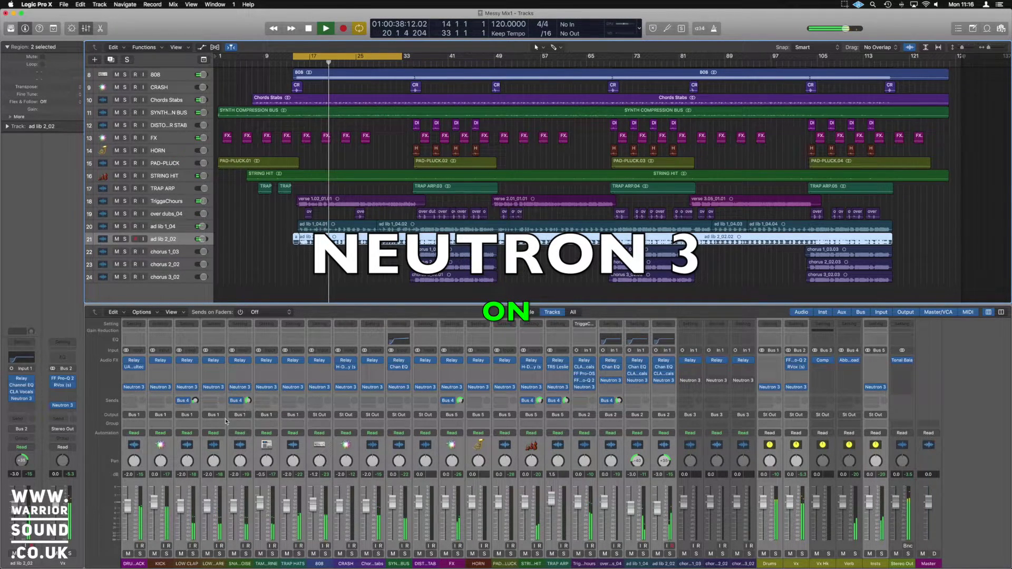
click(126, 388)
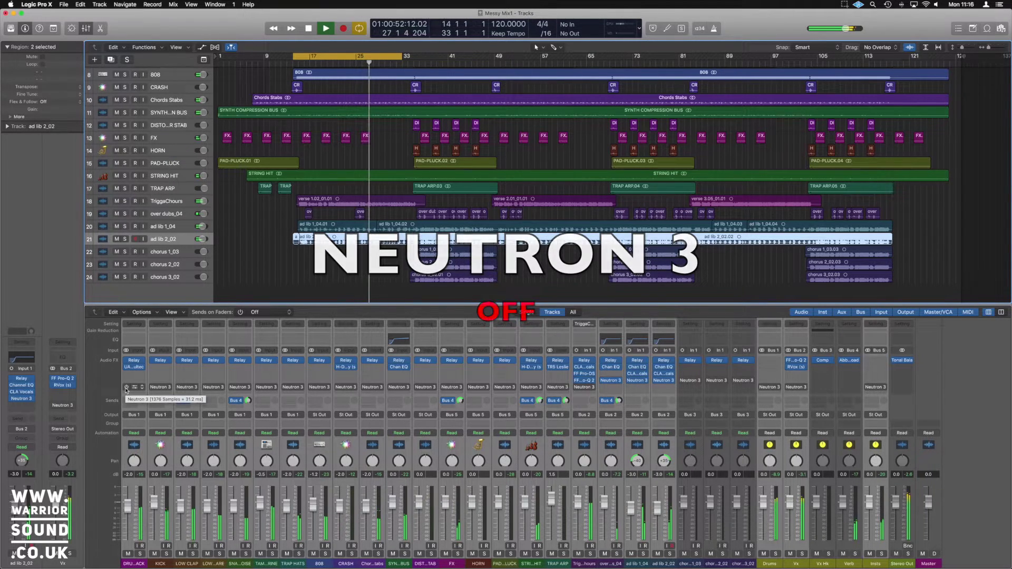
click(126, 389)
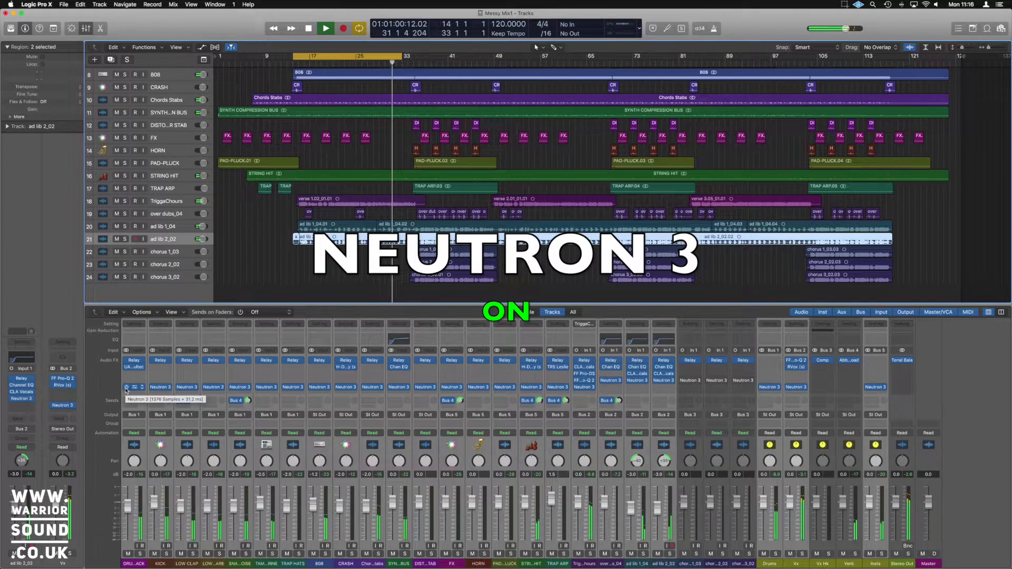
click(664, 413)
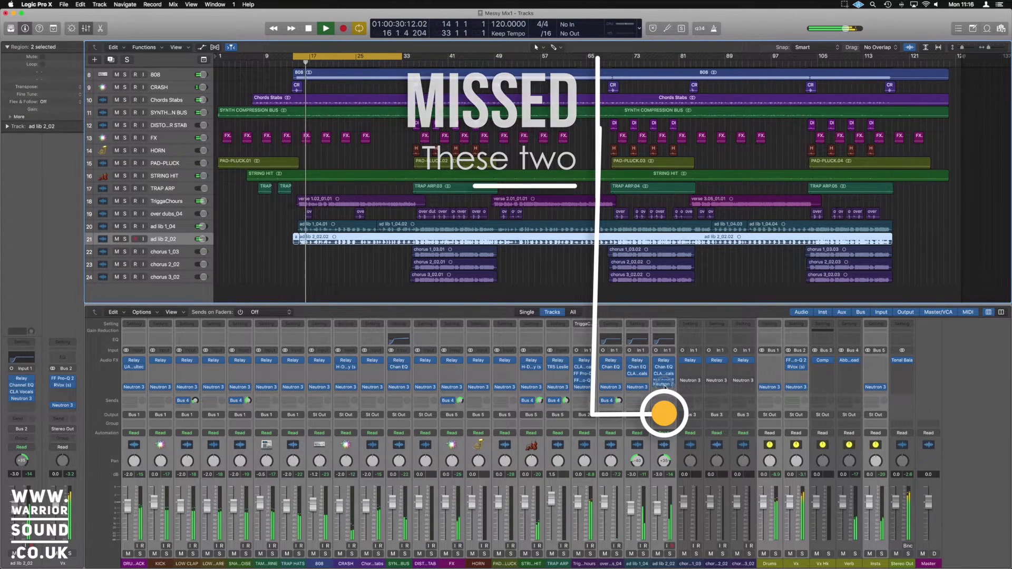
Step: Restart the bars 17–33 loop from its start, then bypass and re-enable Neutron 3
key(space)
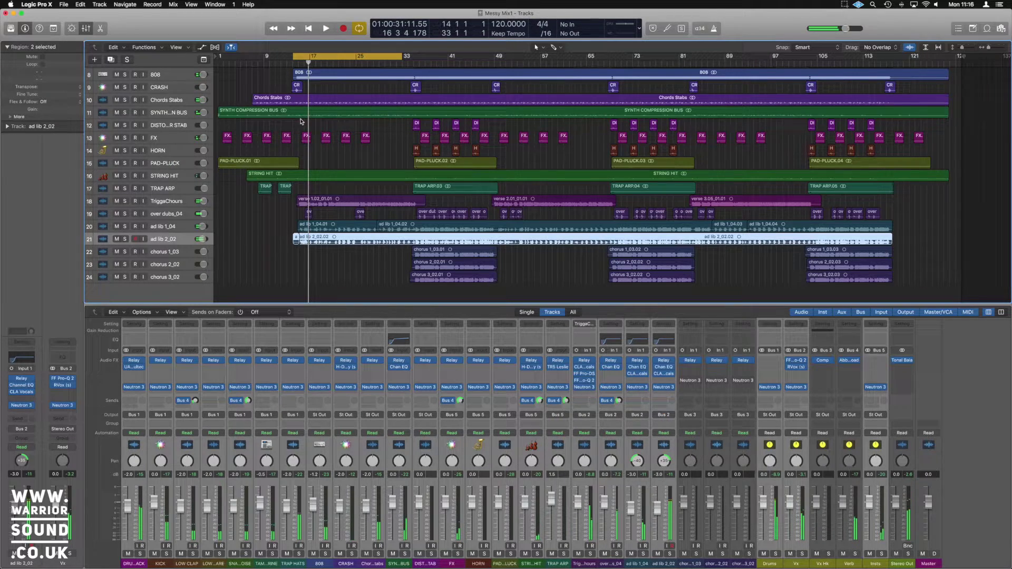
key(space)
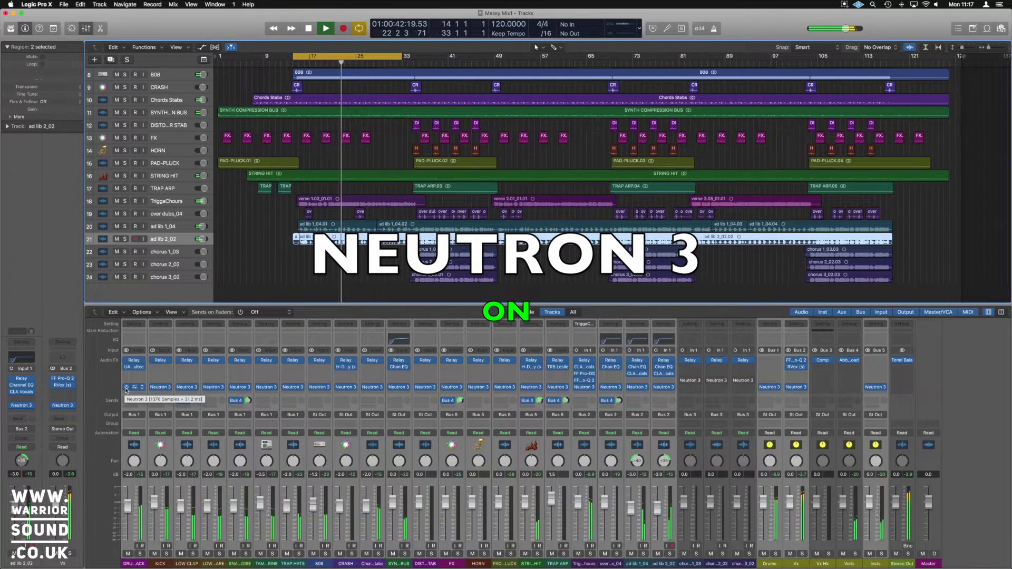
click(126, 388)
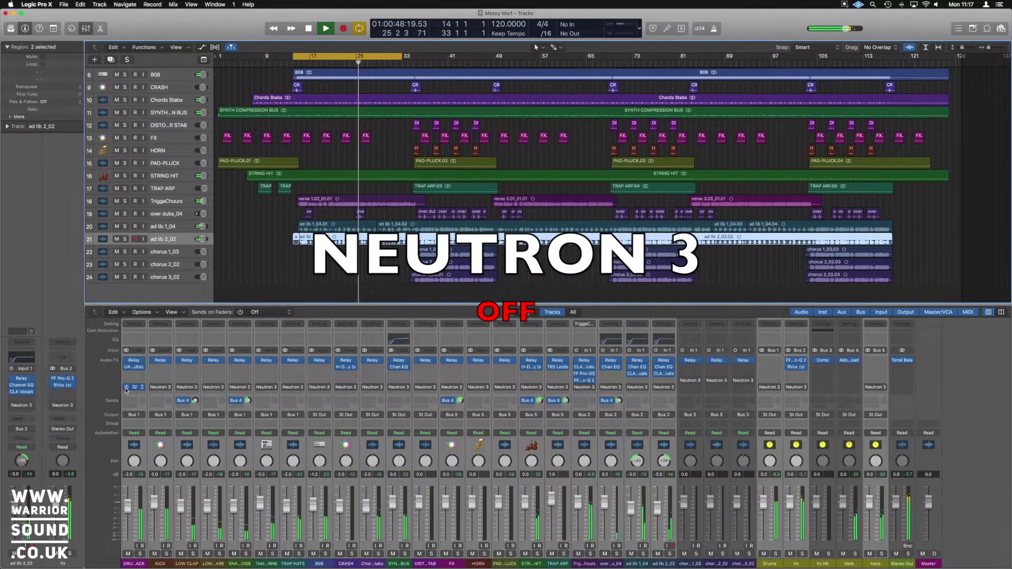
click(126, 387)
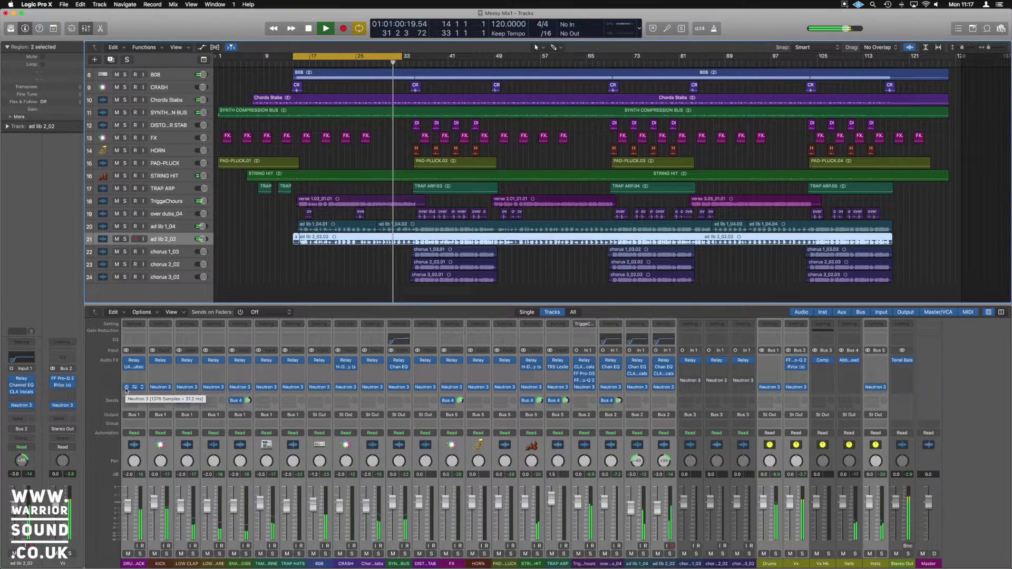
Step: Replay the loop, switch Neutron 3 on and then bypass it, and stop playback
key(space)
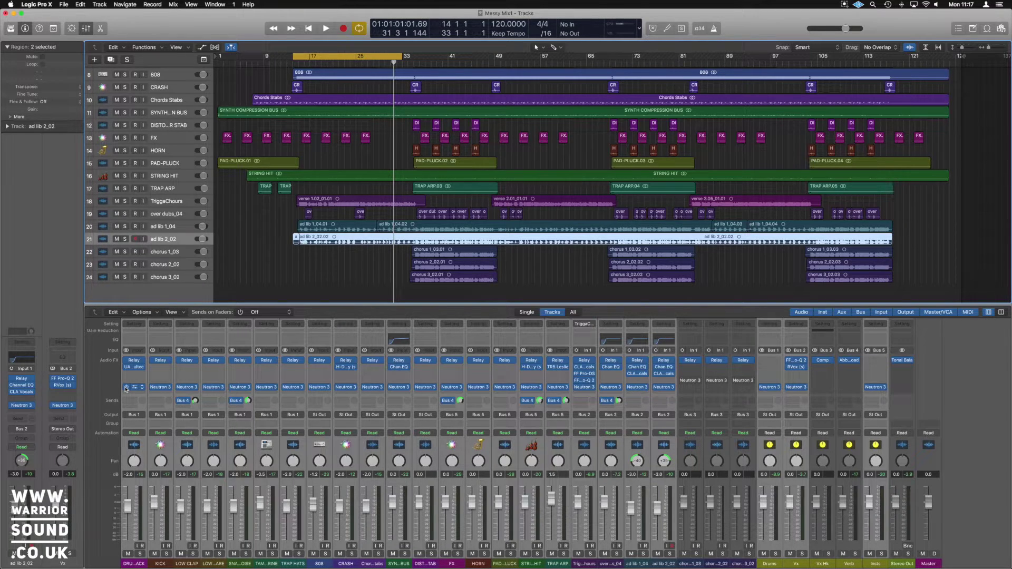
key(space)
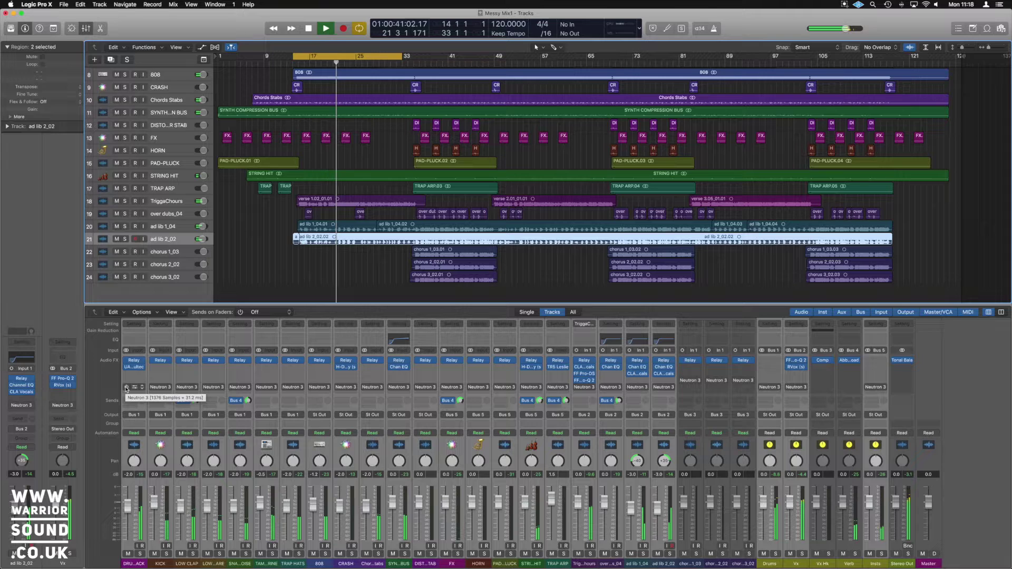
click(126, 388)
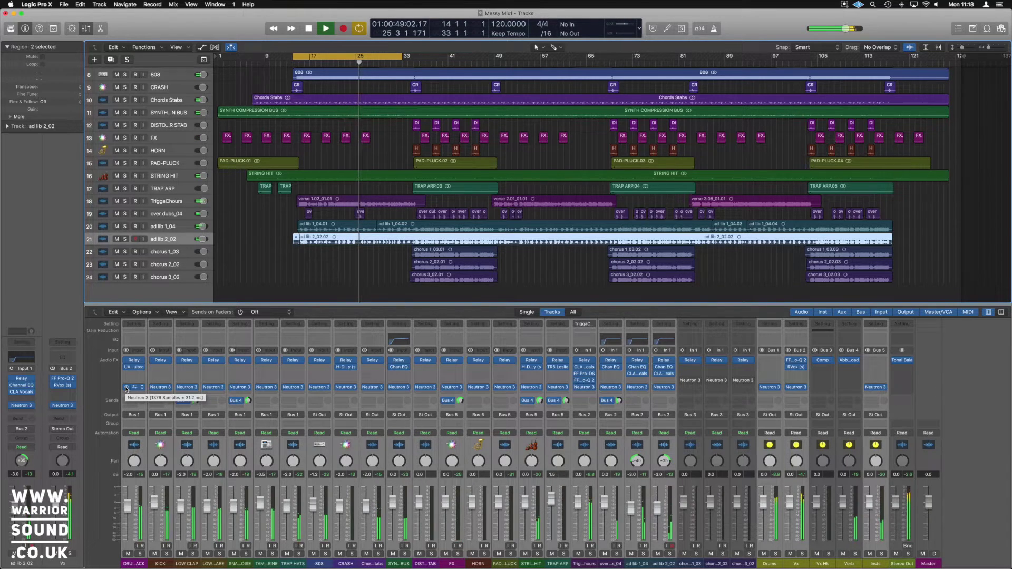
click(127, 388)
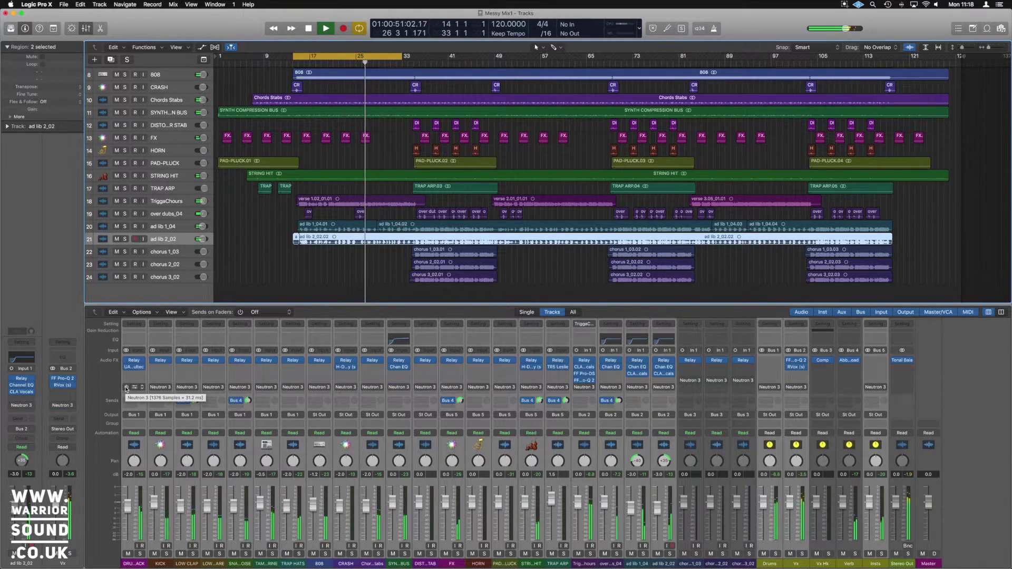
key(space)
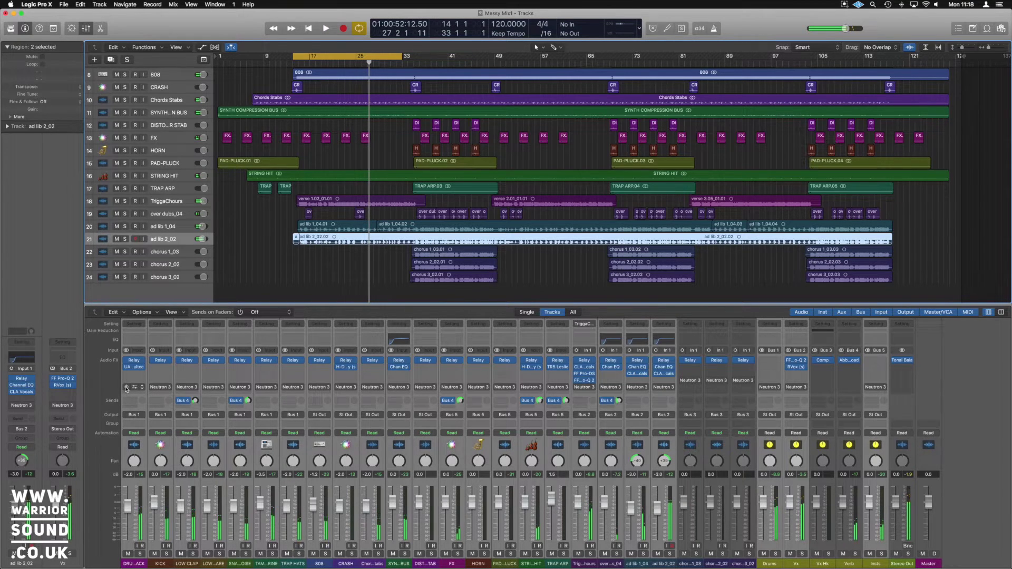